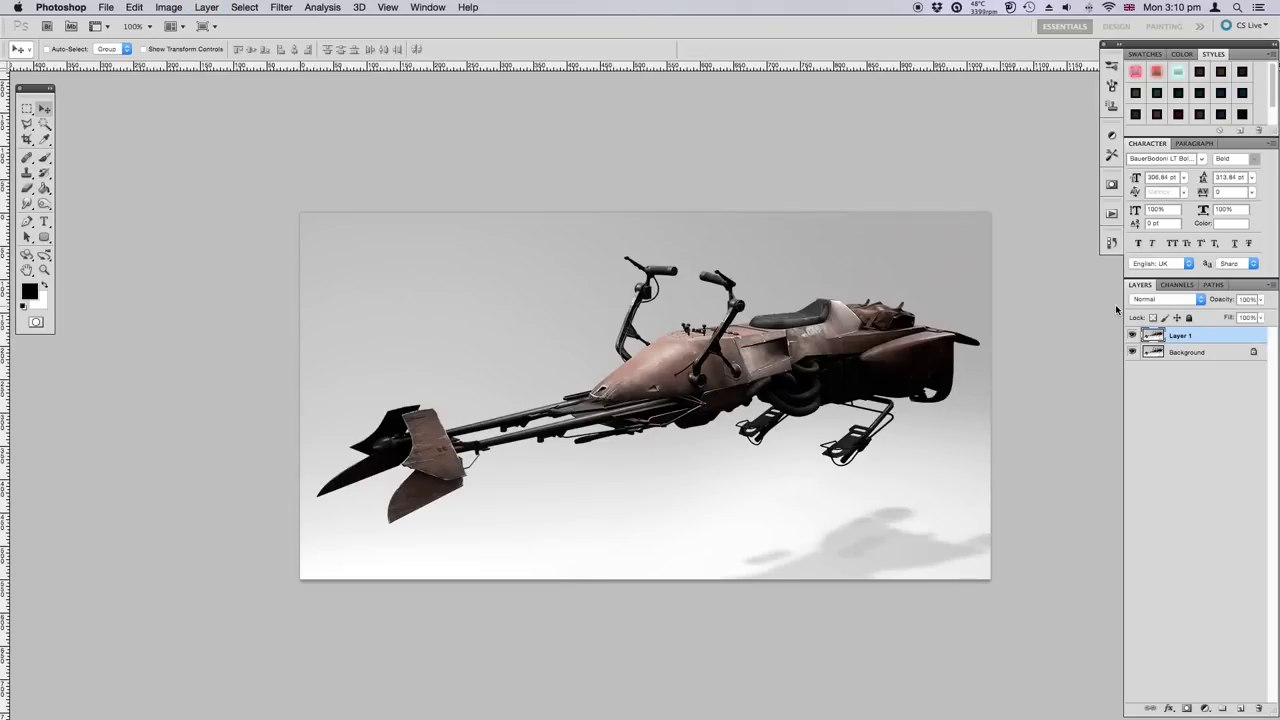
Apply Levels with input 121, 0.24 and 144 to turn the bike into a near-black silhouette.
left_click(170, 7)
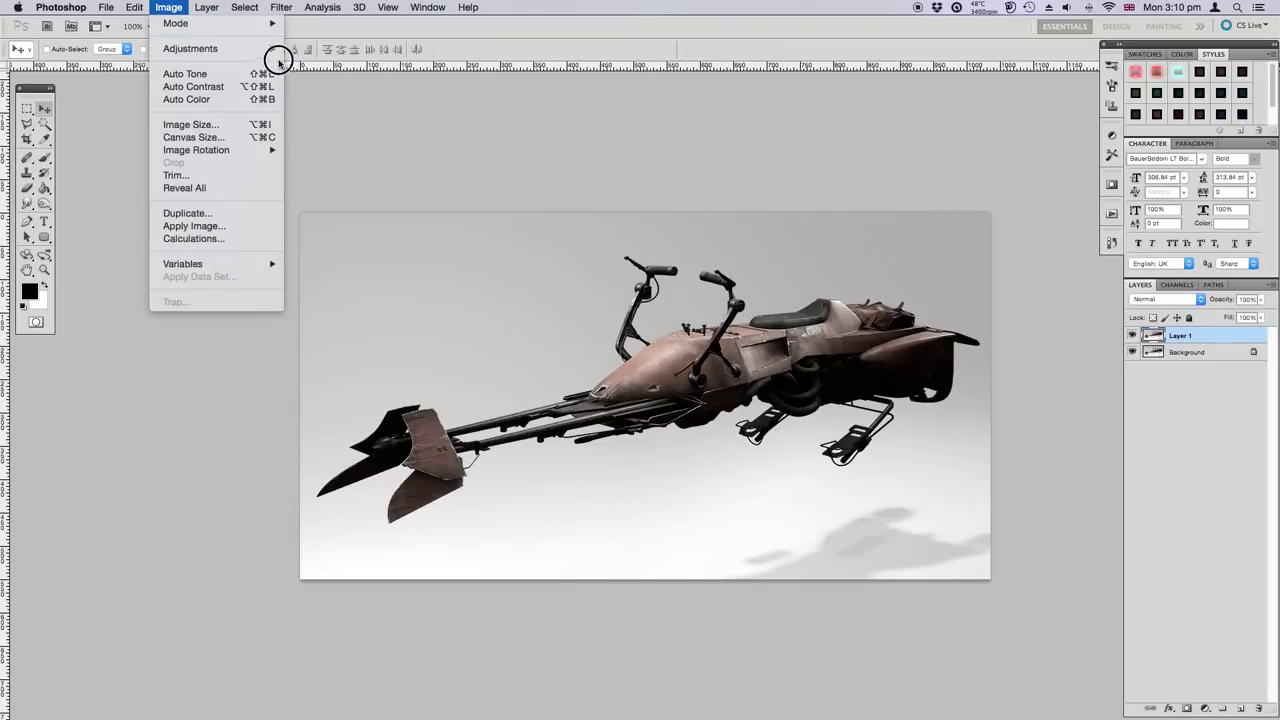
mouse_move(190, 48)
left_click(362, 63)
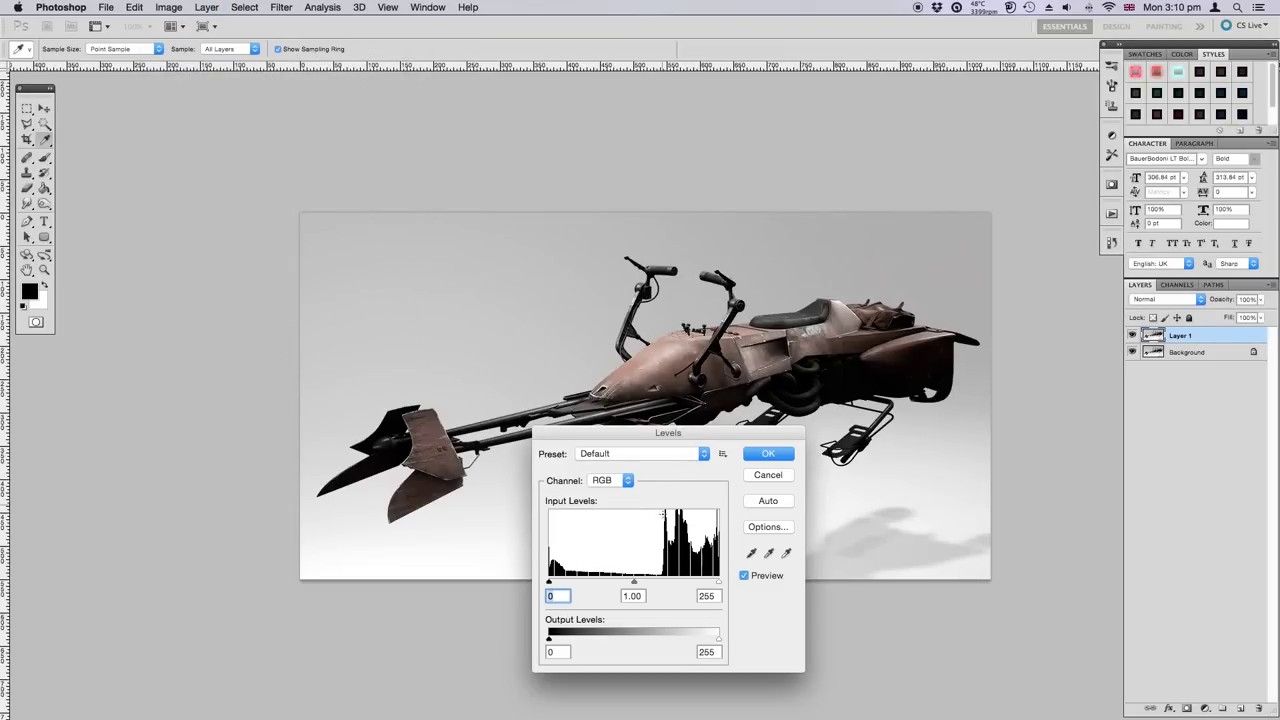
left_click_drag(549, 584, 618, 582)
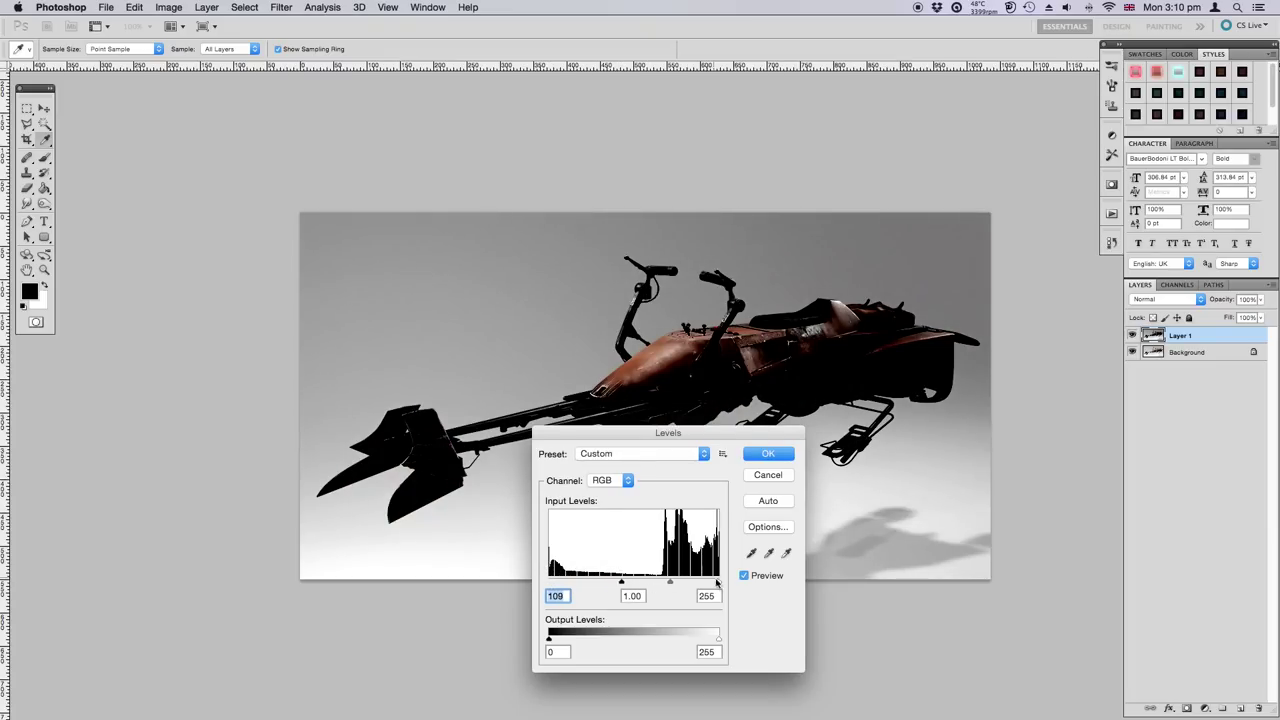
left_click_drag(719, 581, 629, 583)
left_click(780, 456)
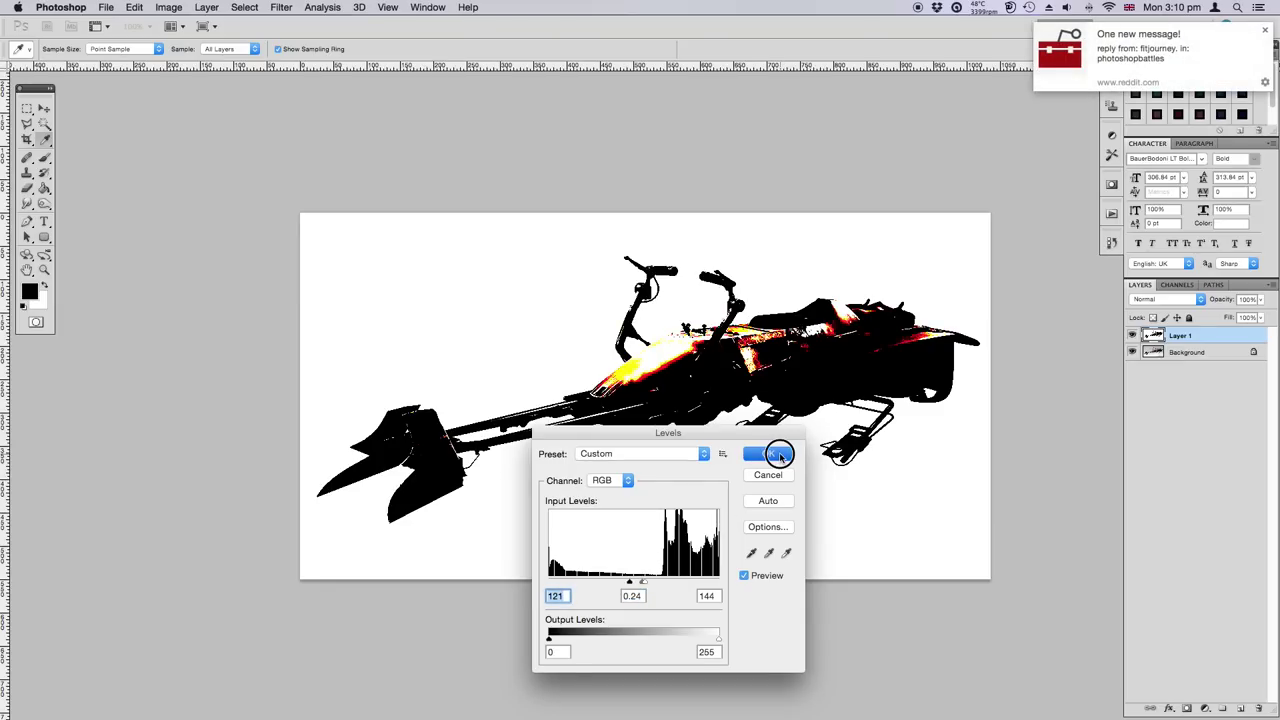
key("v")
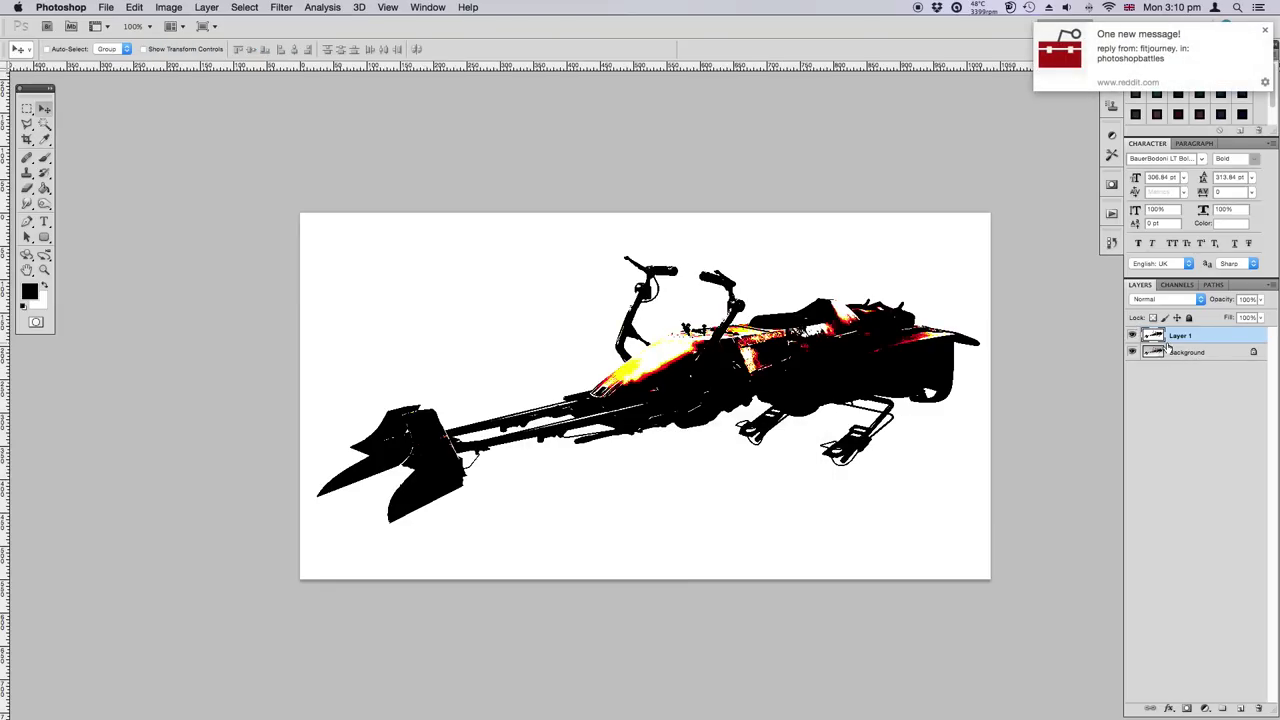
Zoom to 400% and paint the yellow and red upper-hull streak black with a small brush.
key("ctrl+plus")
key("ctrl+plus")
key("ctrl+plus")
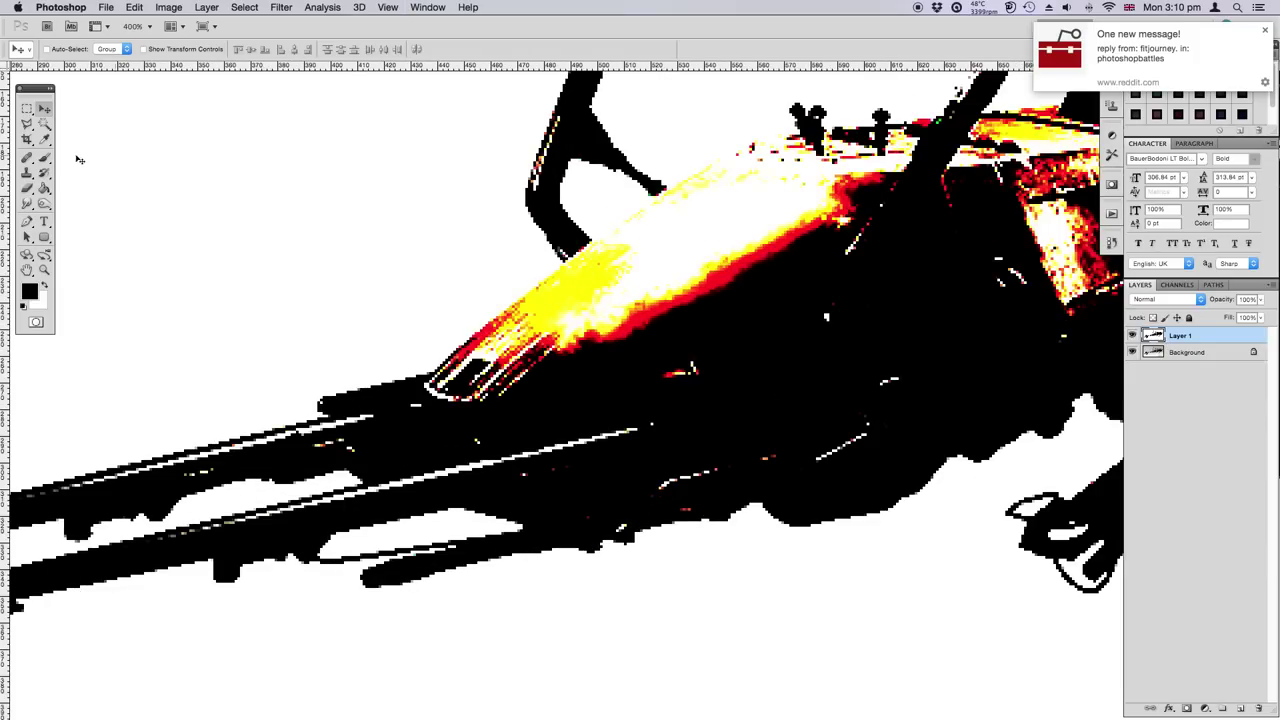
key("b")
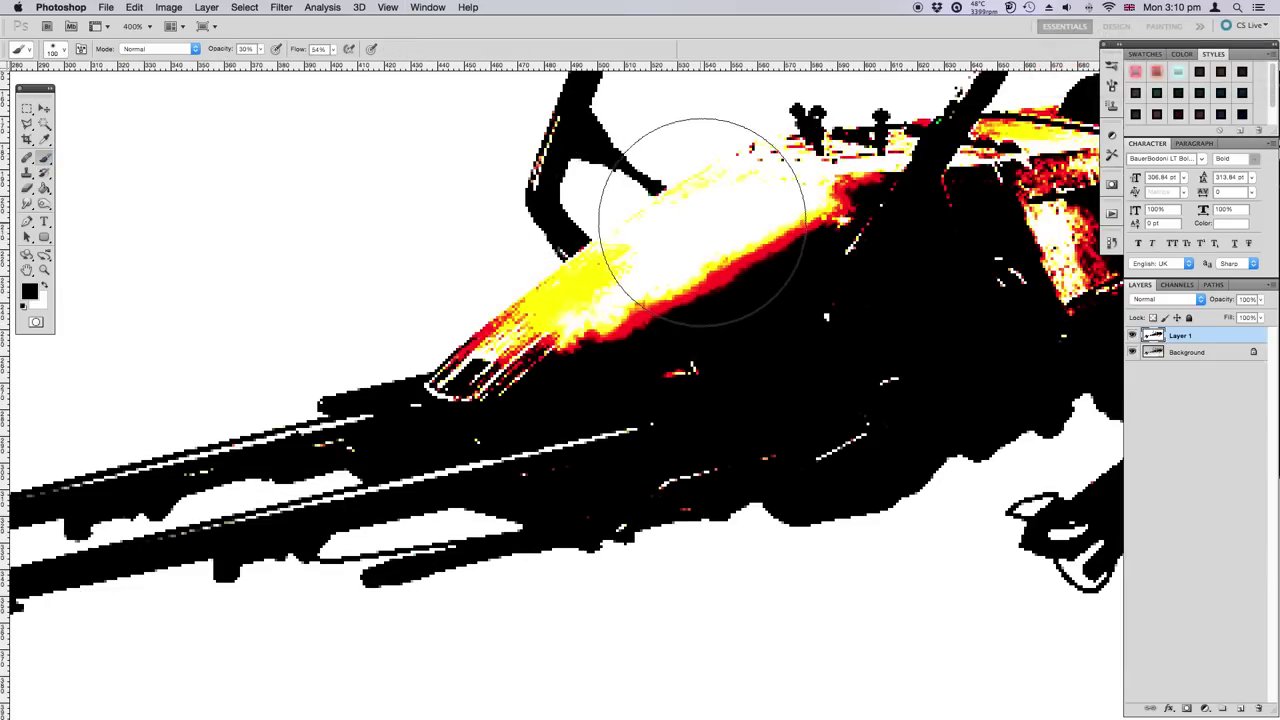
key("bracketleft")
key("bracketleft")
key("bracketleft")
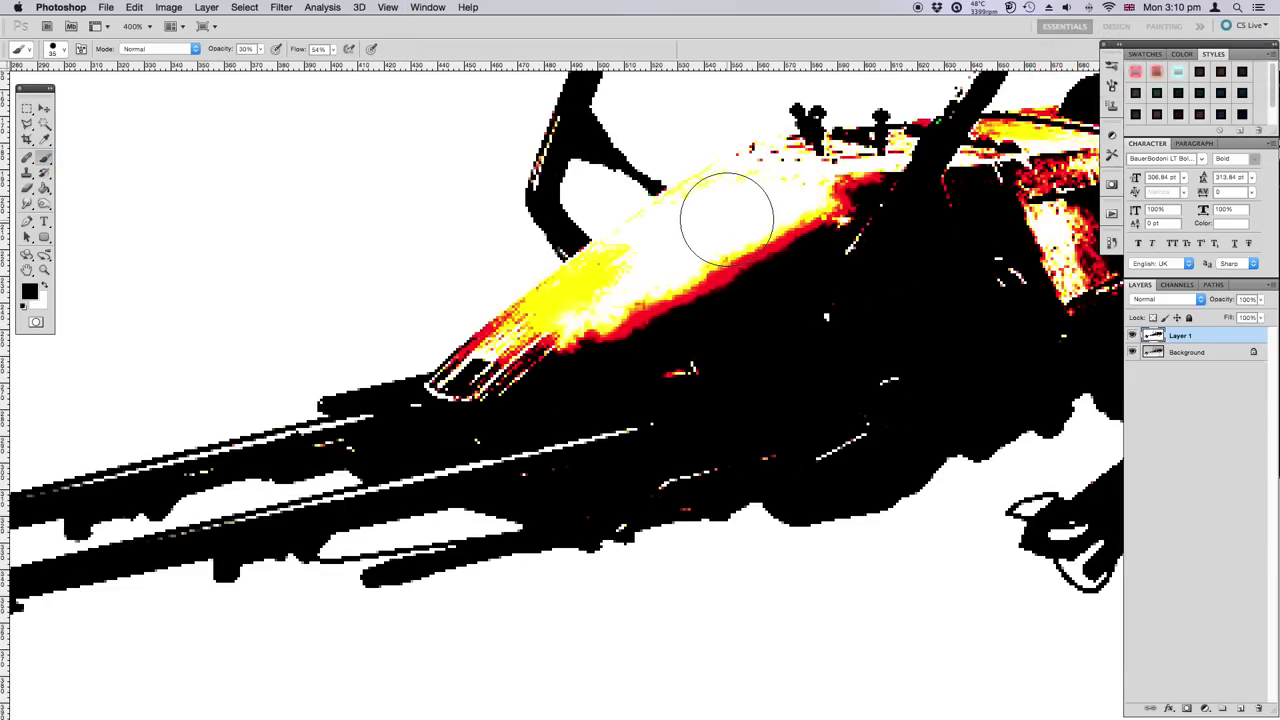
key("bracketleft")
key("bracketleft")
key("bracketleft")
left_click_drag(742, 176, 664, 232)
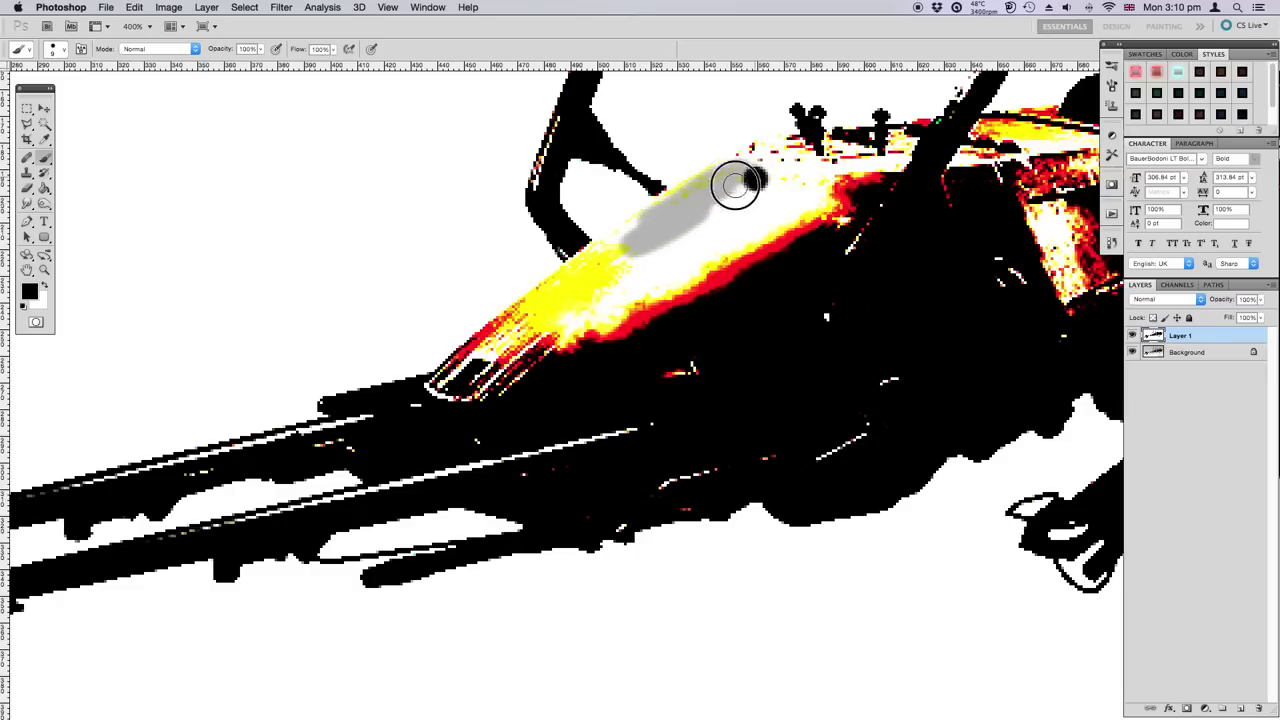
left_click_drag(758, 178, 674, 210)
mouse_move(775, 151)
left_mouse_down()
mouse_move(634, 223)
mouse_move(420, 394)
mouse_move(600, 300)
mouse_move(549, 343)
mouse_move(580, 294)
mouse_move(677, 243)
mouse_move(600, 275)
mouse_move(563, 243)
left_mouse_up()
mouse_move(476, 344)
left_mouse_down()
mouse_move(457, 363)
mouse_move(489, 334)
mouse_move(591, 331)
mouse_move(600, 344)
mouse_move(763, 229)
mouse_move(811, 217)
mouse_move(677, 257)
mouse_move(789, 183)
mouse_move(794, 166)
mouse_move(873, 181)
mouse_move(817, 251)
mouse_move(871, 257)
mouse_move(786, 320)
mouse_move(644, 374)
left_mouse_up()
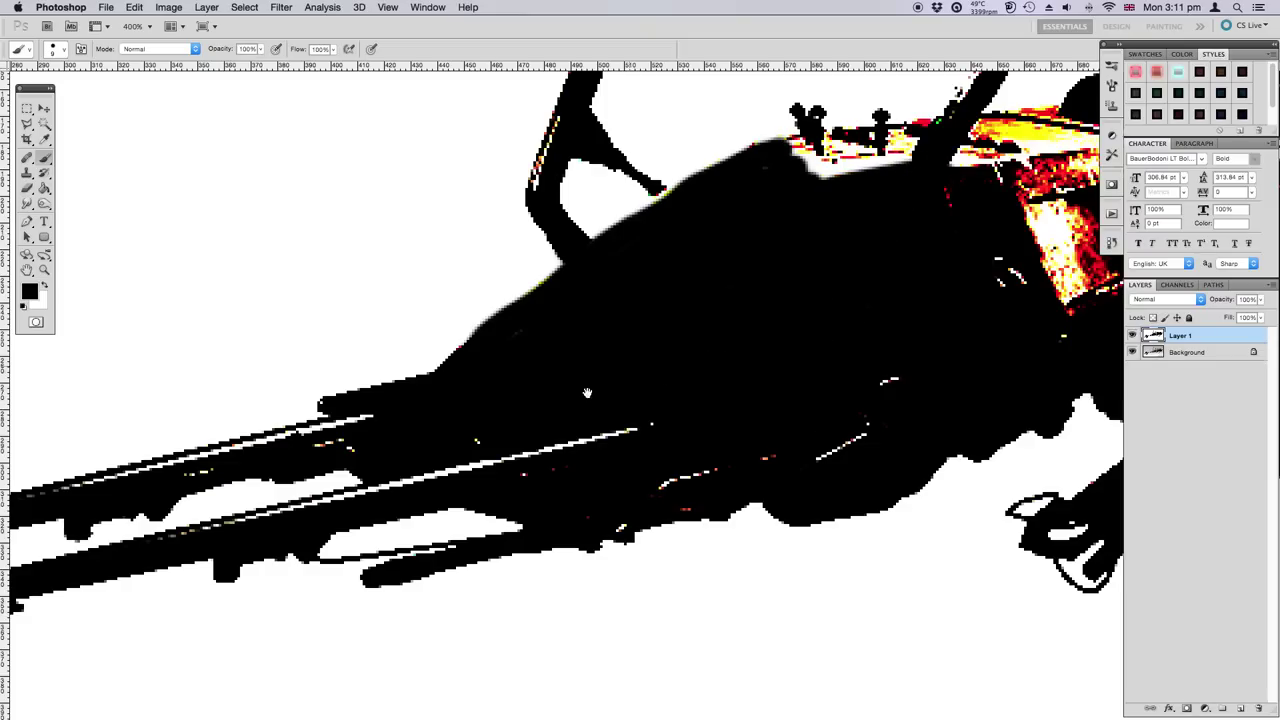
Paint the white highlight lines on the upper and lower front rods black.
scroll(780, 303, "left", 5)
scroll(763, 300, "down", 3)
mouse_move(742, 305)
left_mouse_down()
mouse_move(869, 291)
mouse_move(768, 323)
mouse_move(837, 320)
mouse_move(622, 356)
left_mouse_up()
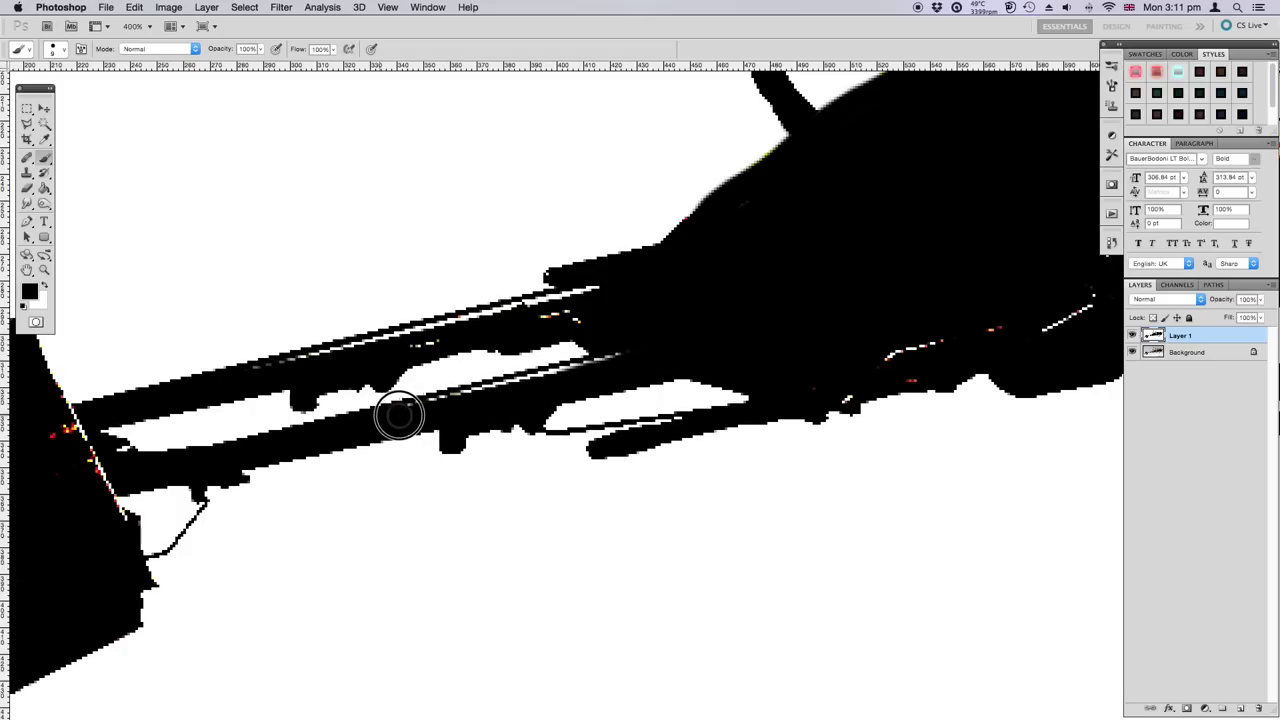
left_click_drag(437, 400, 660, 346)
key("bracketleft")
key("bracketleft")
key("bracketleft")
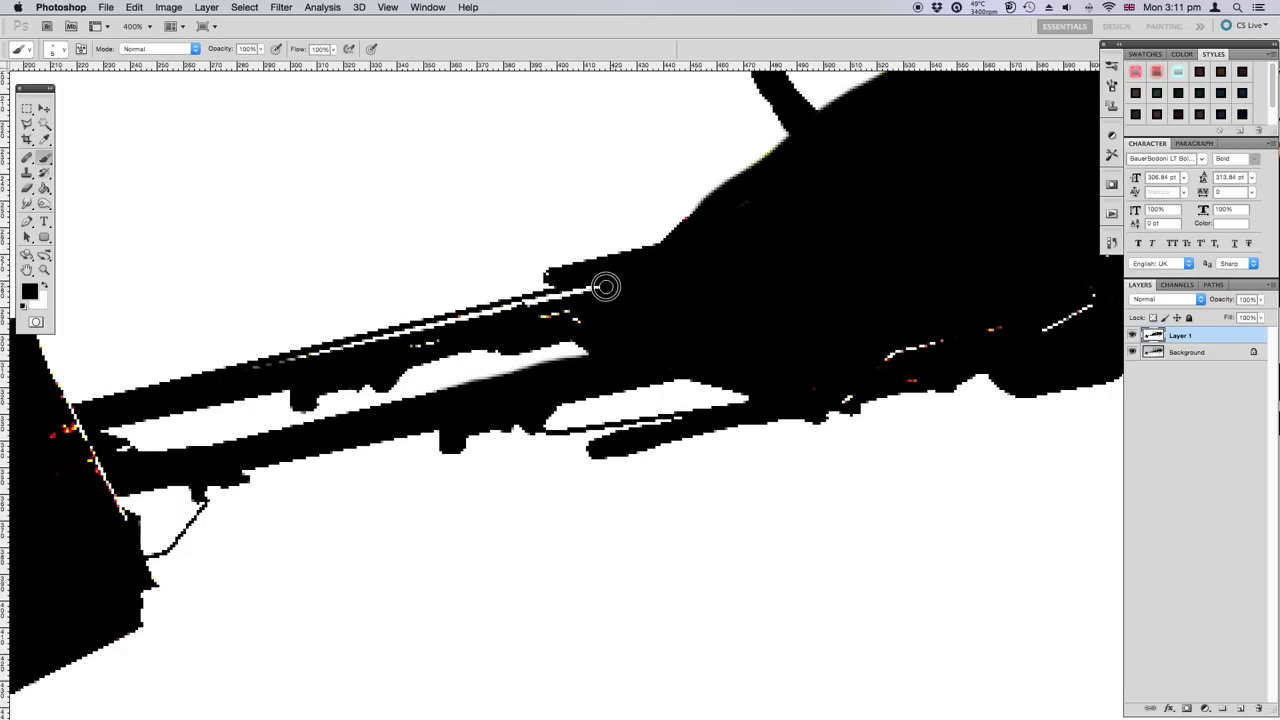
mouse_move(605, 287)
left_mouse_down()
mouse_move(271, 370)
mouse_move(594, 300)
mouse_move(583, 318)
left_mouse_up()
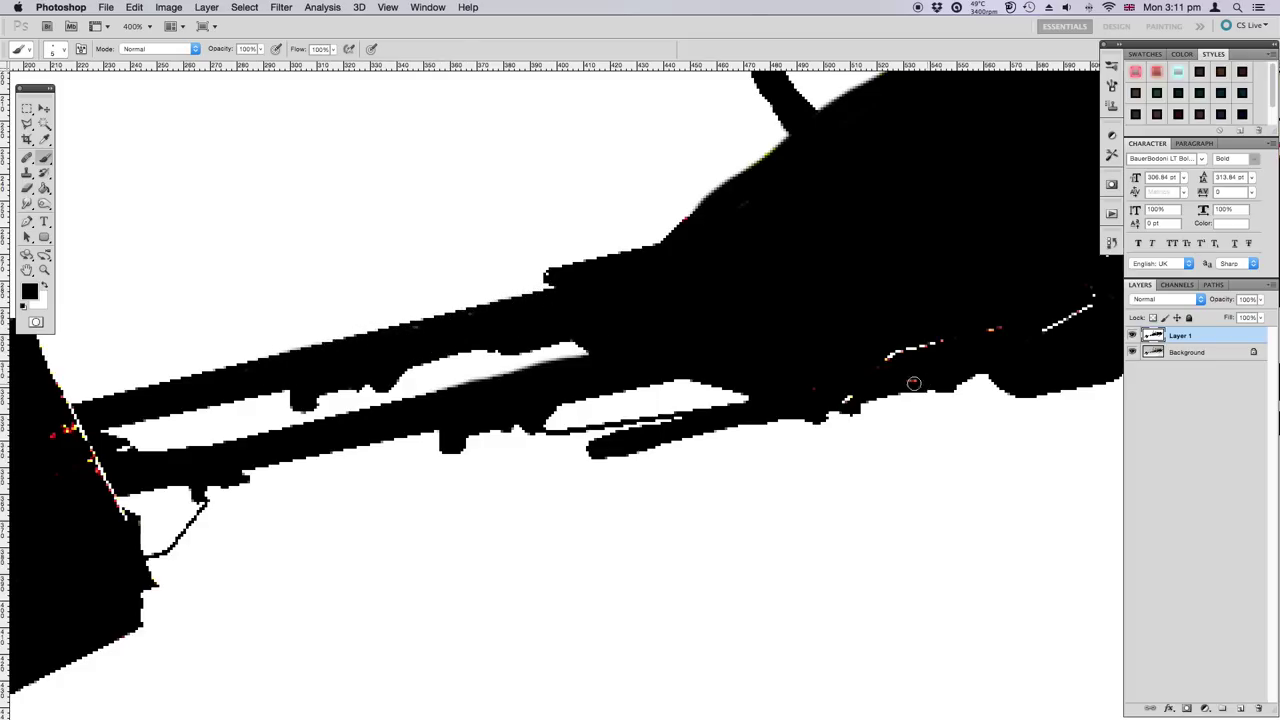
Paint out the white and red specks below the body and along the front fins.
mouse_move(882, 370)
left_mouse_down()
mouse_move(920, 343)
mouse_move(903, 374)
mouse_move(1095, 298)
left_mouse_up()
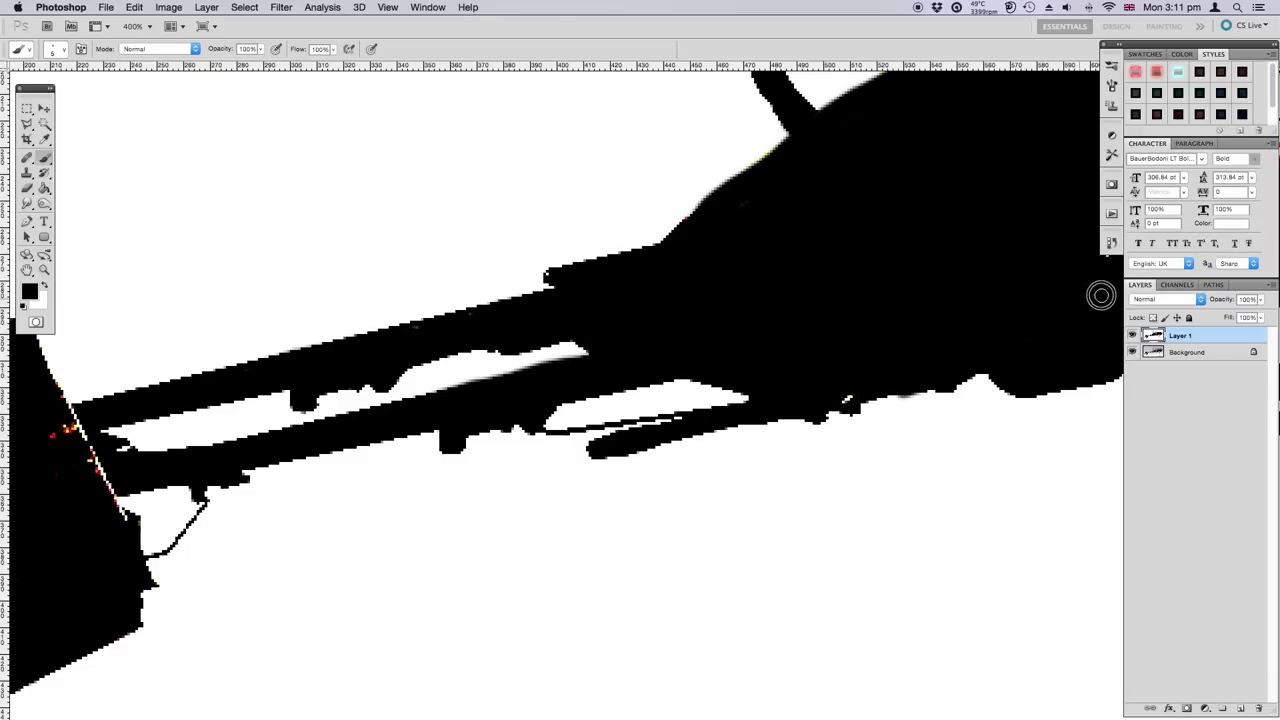
scroll(700, 360, "right", 5)
scroll(511, 358, "left", 10)
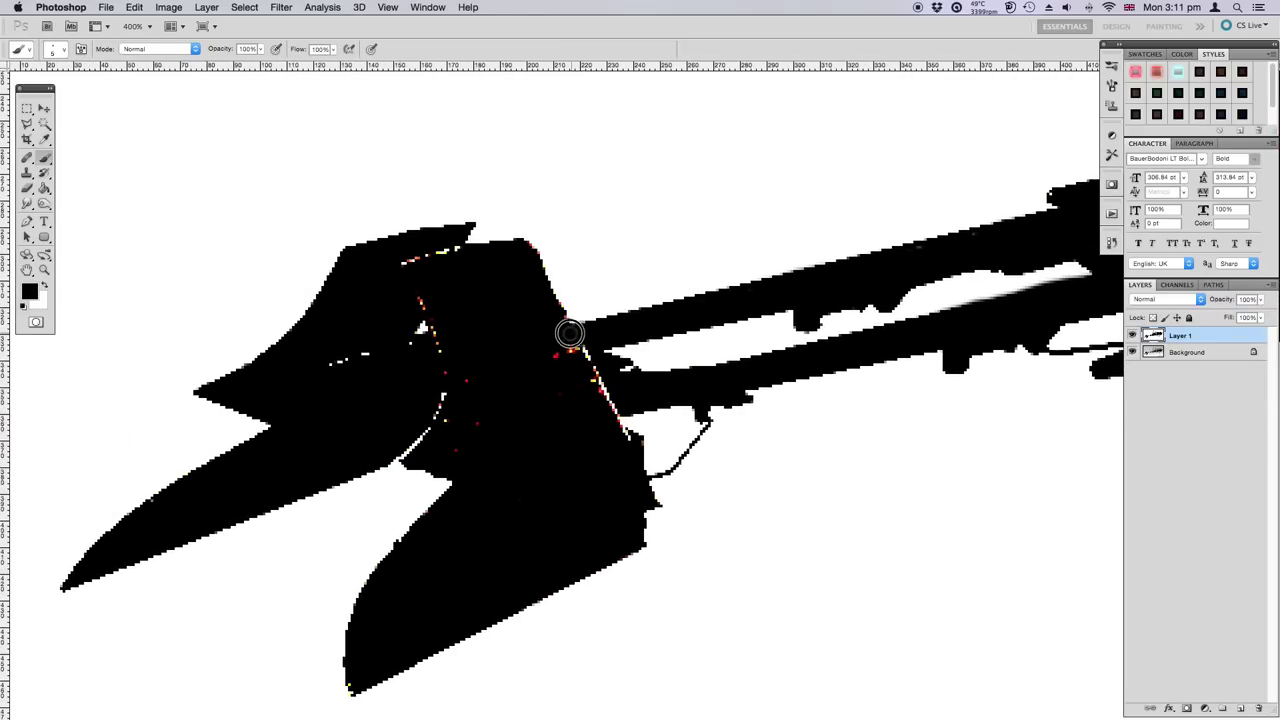
mouse_move(569, 334)
left_mouse_down()
mouse_move(612, 408)
mouse_move(563, 340)
left_mouse_up()
mouse_move(416, 293)
left_mouse_down()
mouse_move(443, 303)
mouse_move(437, 351)
left_mouse_up()
mouse_move(358, 357)
left_mouse_down()
mouse_move(334, 363)
mouse_move(377, 283)
mouse_move(449, 251)
mouse_move(474, 329)
mouse_move(443, 366)
mouse_move(469, 380)
mouse_move(444, 428)
mouse_move(471, 429)
mouse_move(457, 446)
left_mouse_up()
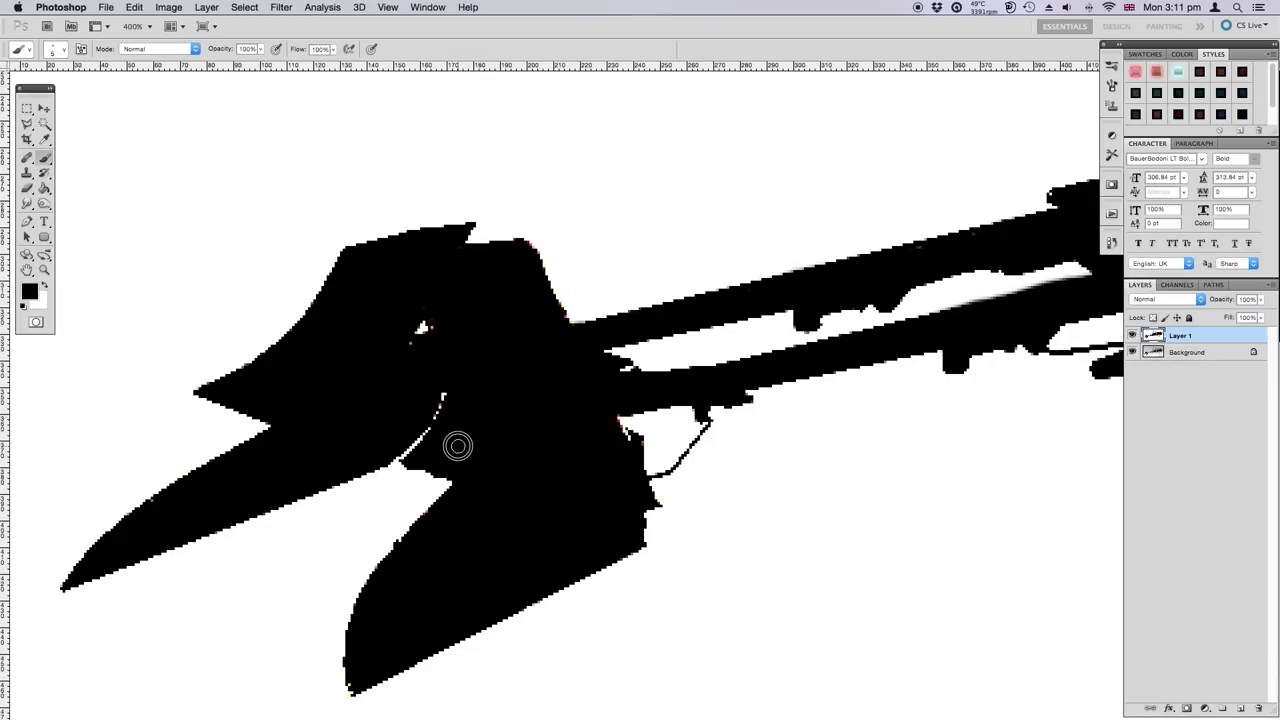
left_click(1133, 336)
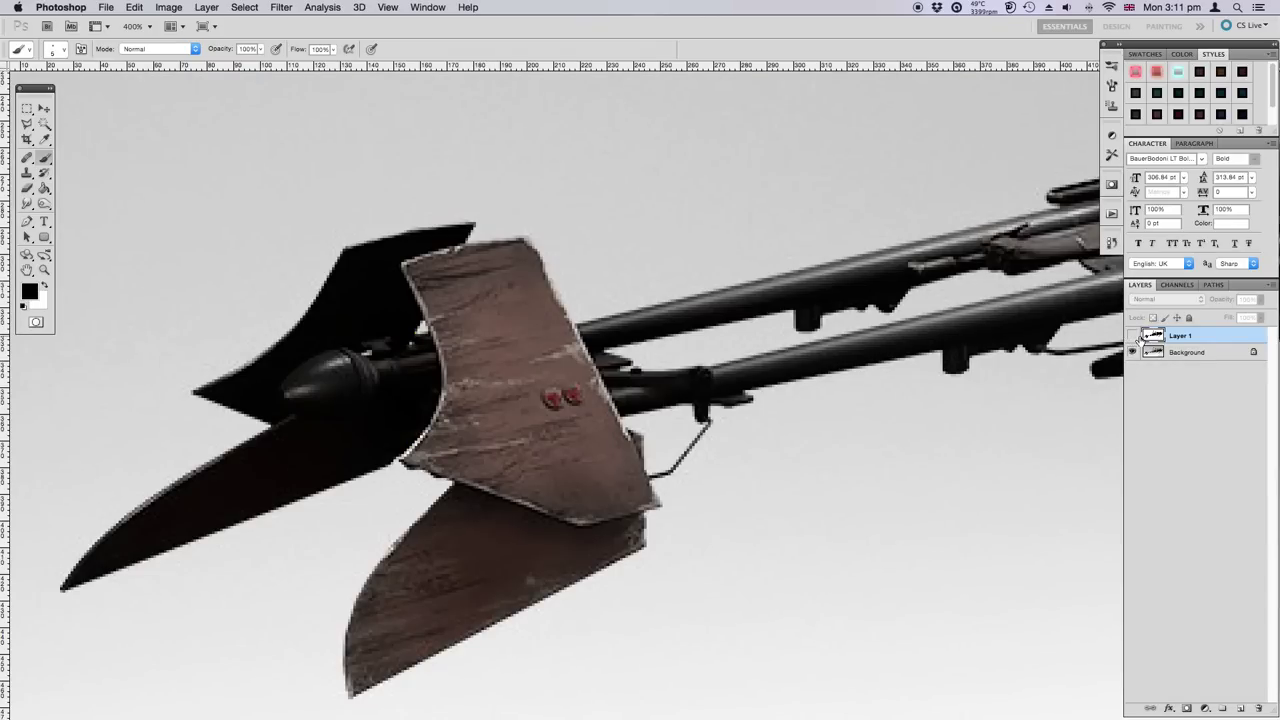
left_click(1133, 336)
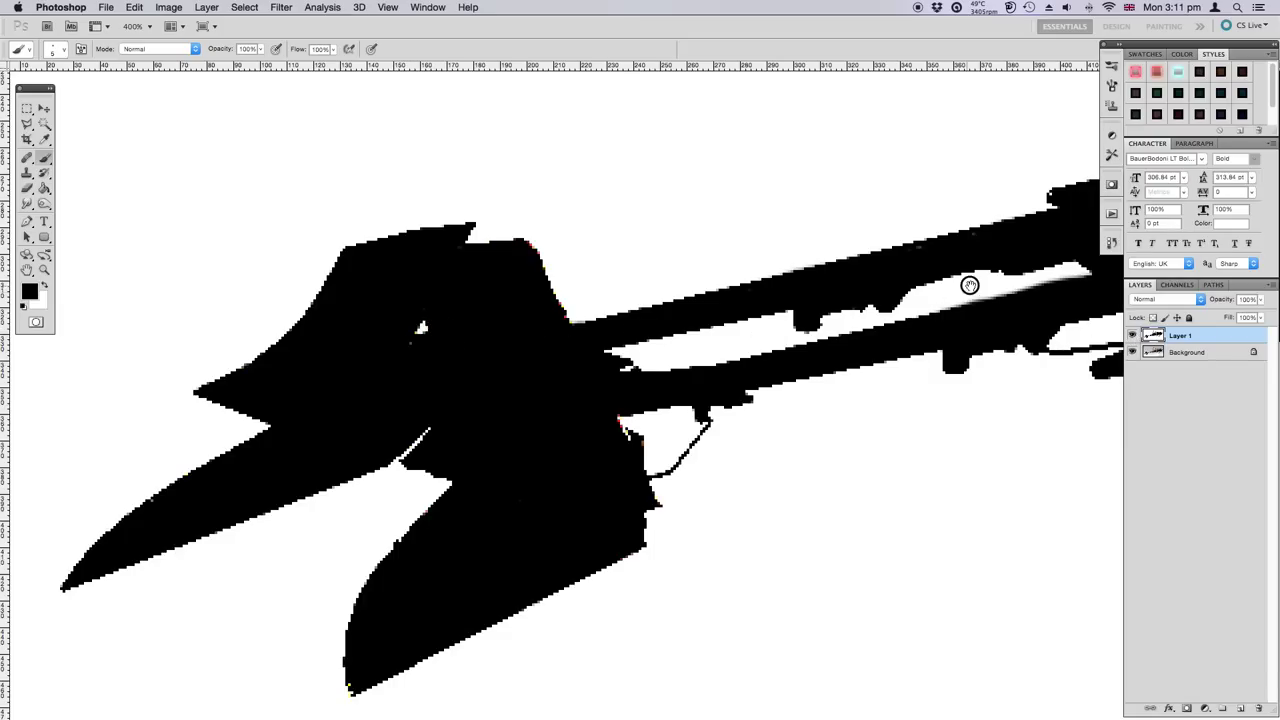
mouse_move(970, 285)
left_mouse_down()
mouse_move(693, 464)
mouse_move(596, 310)
left_mouse_up()
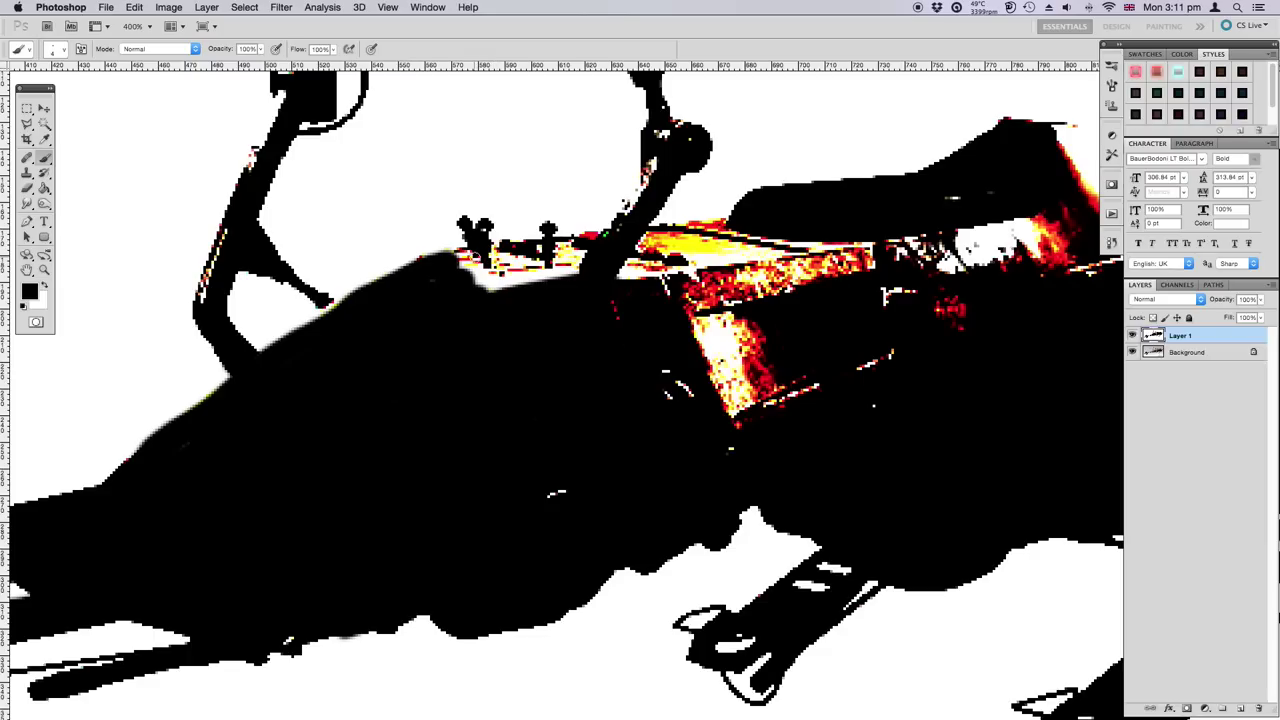
Smooth the body's top edge and blacken the left handlebar stem fringe, checking against the original.
mouse_move(427, 268)
left_mouse_down()
mouse_move(372, 298)
mouse_move(480, 277)
mouse_move(529, 294)
left_mouse_up()
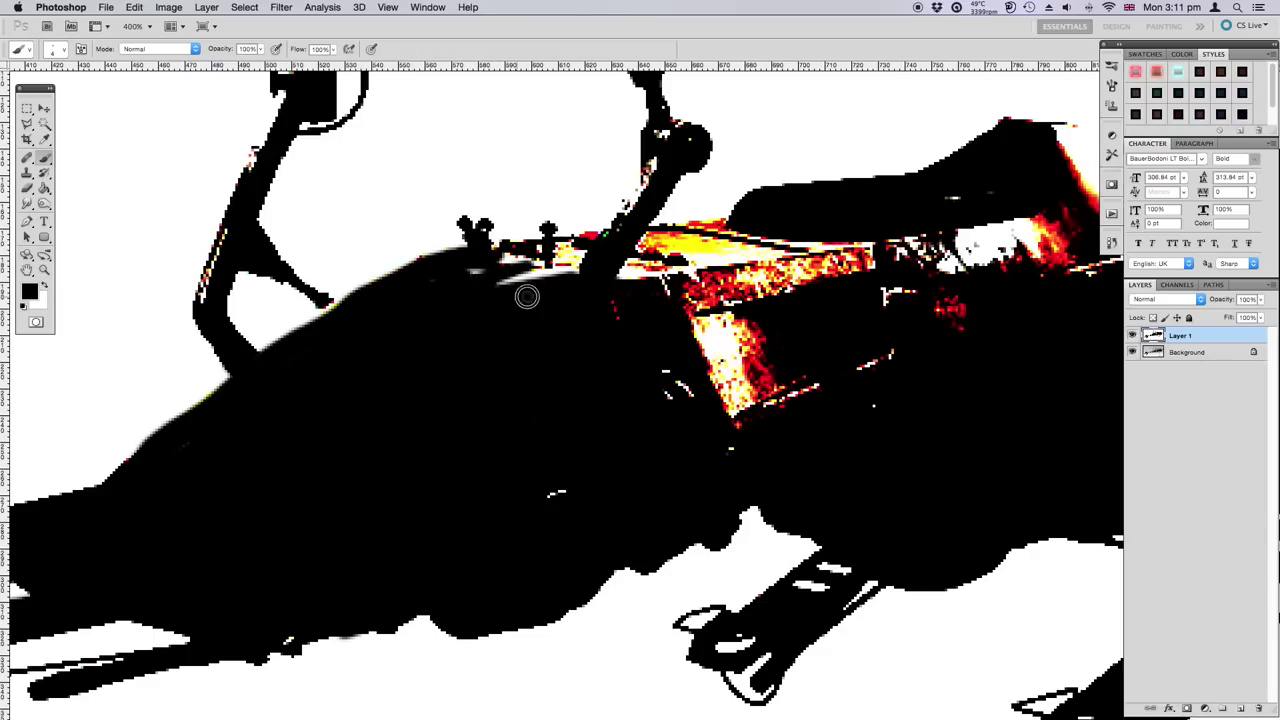
left_click(1134, 336)
left_click(1134, 336)
left_click_drag(257, 150, 200, 292)
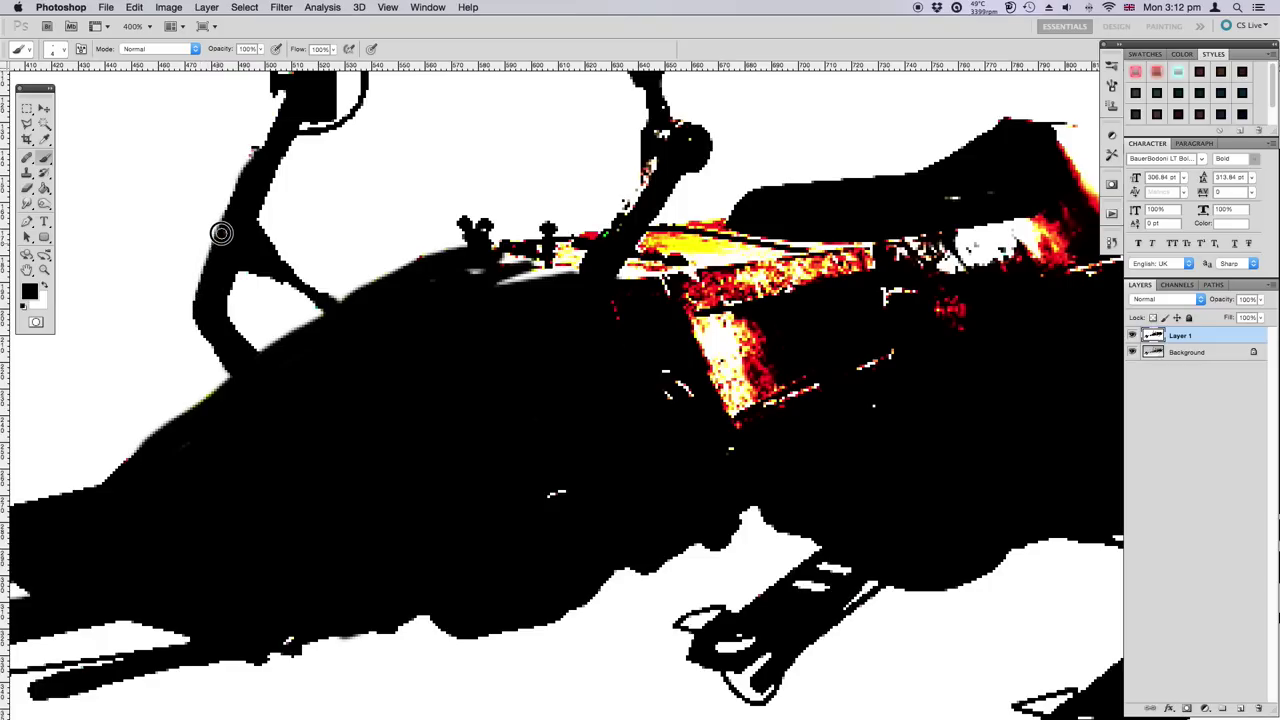
left_click_drag(377, 145, 392, 335)
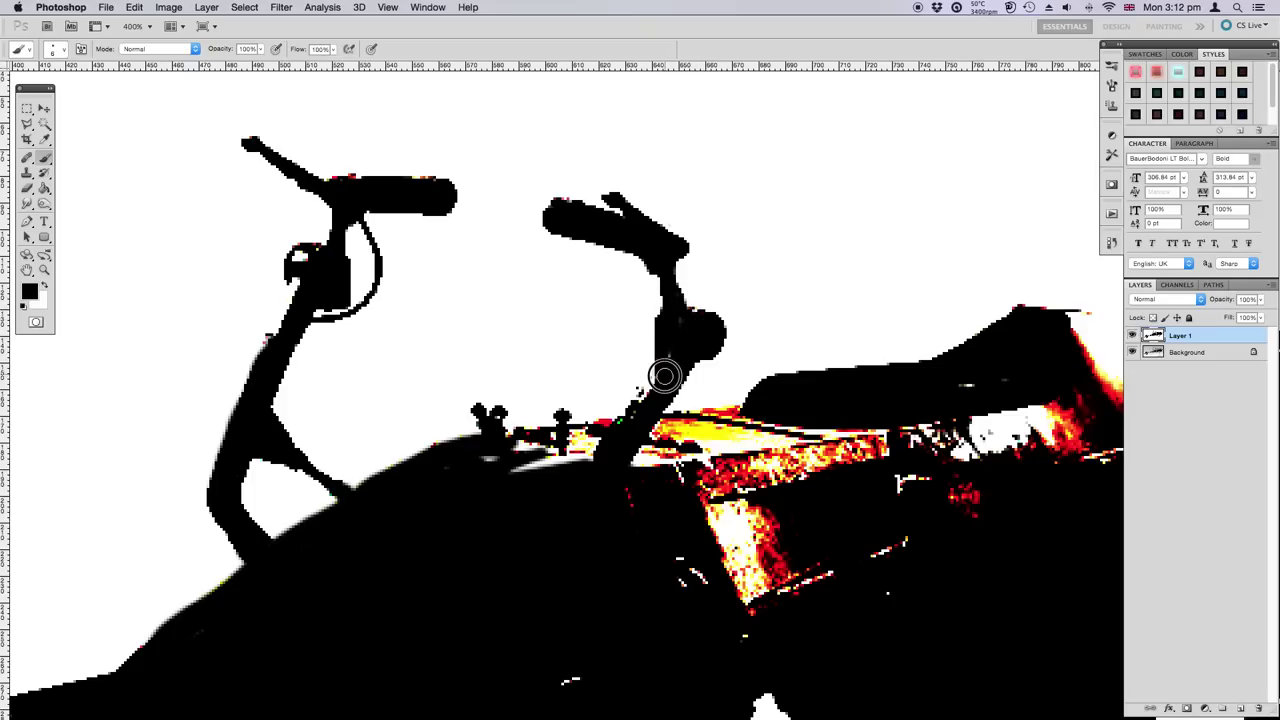
Fill the right stem gaps, the sliver beneath the pegs and the yellow top strip with black.
mouse_move(665, 375)
left_mouse_down()
mouse_move(640, 394)
mouse_move(657, 380)
left_mouse_up()
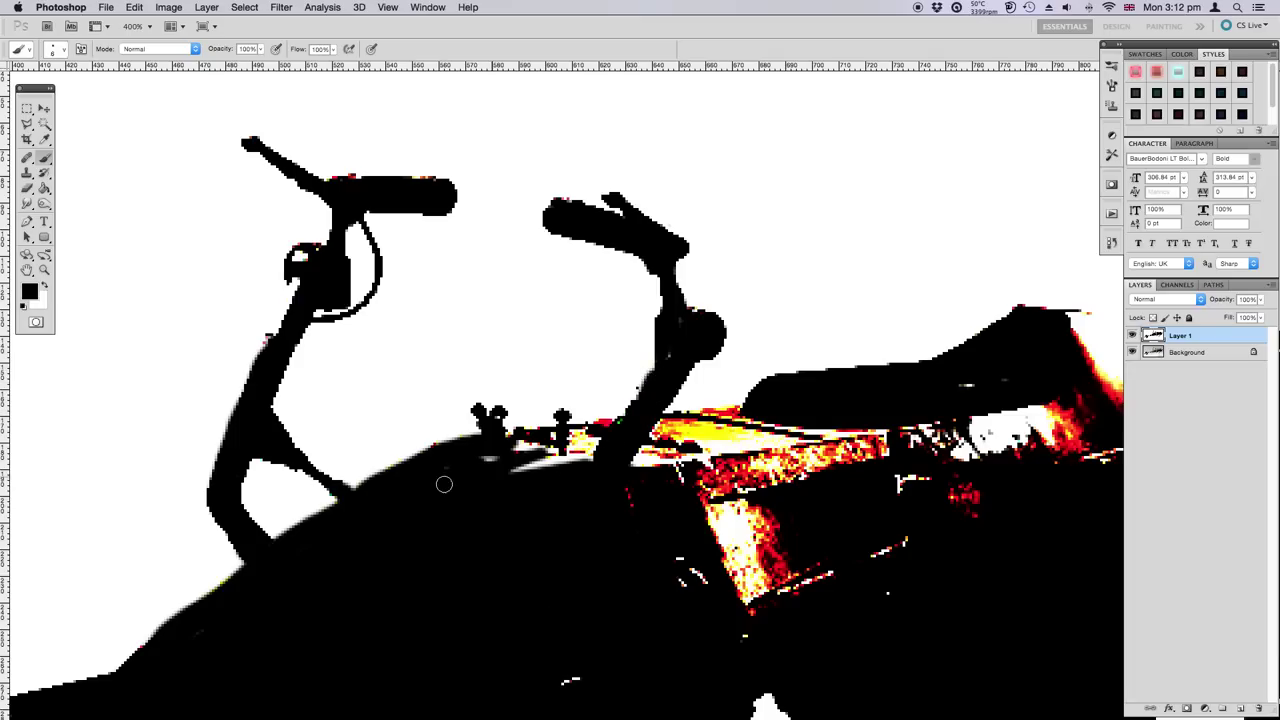
mouse_move(490, 455)
left_mouse_down()
mouse_move(586, 449)
mouse_move(526, 457)
mouse_move(511, 440)
mouse_move(623, 426)
mouse_move(534, 454)
left_mouse_up()
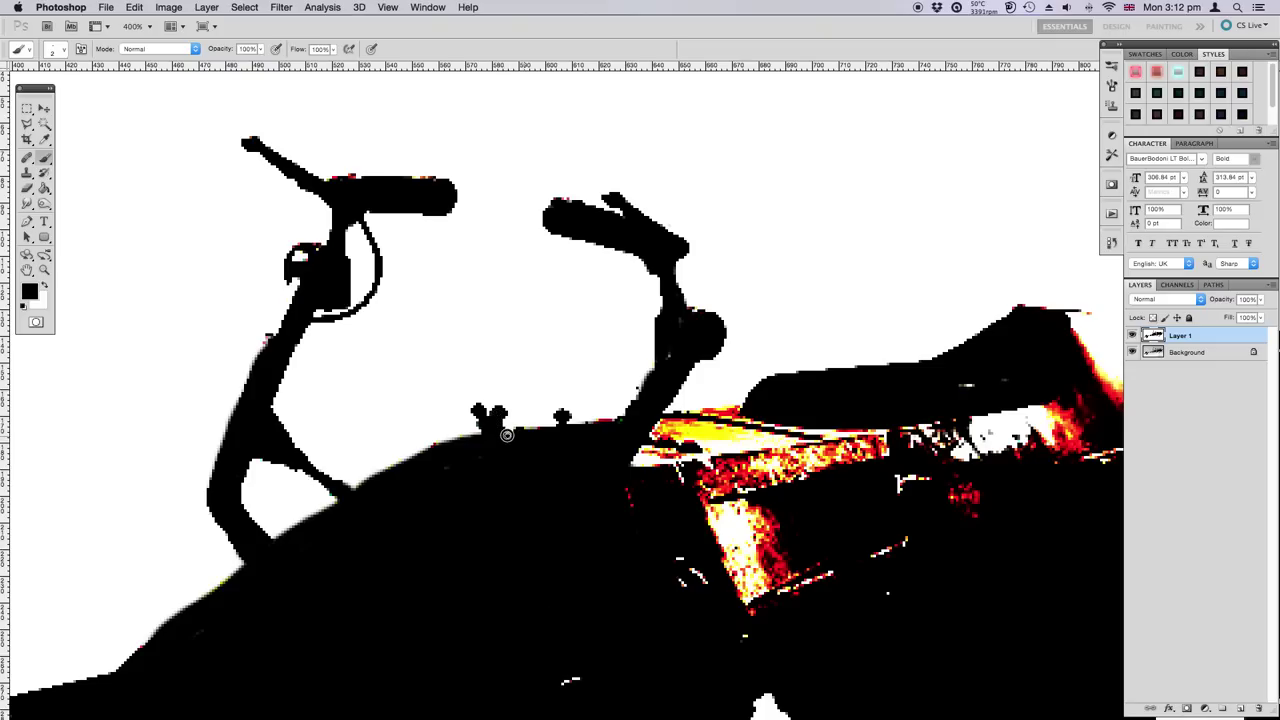
left_click_drag(622, 431, 717, 416)
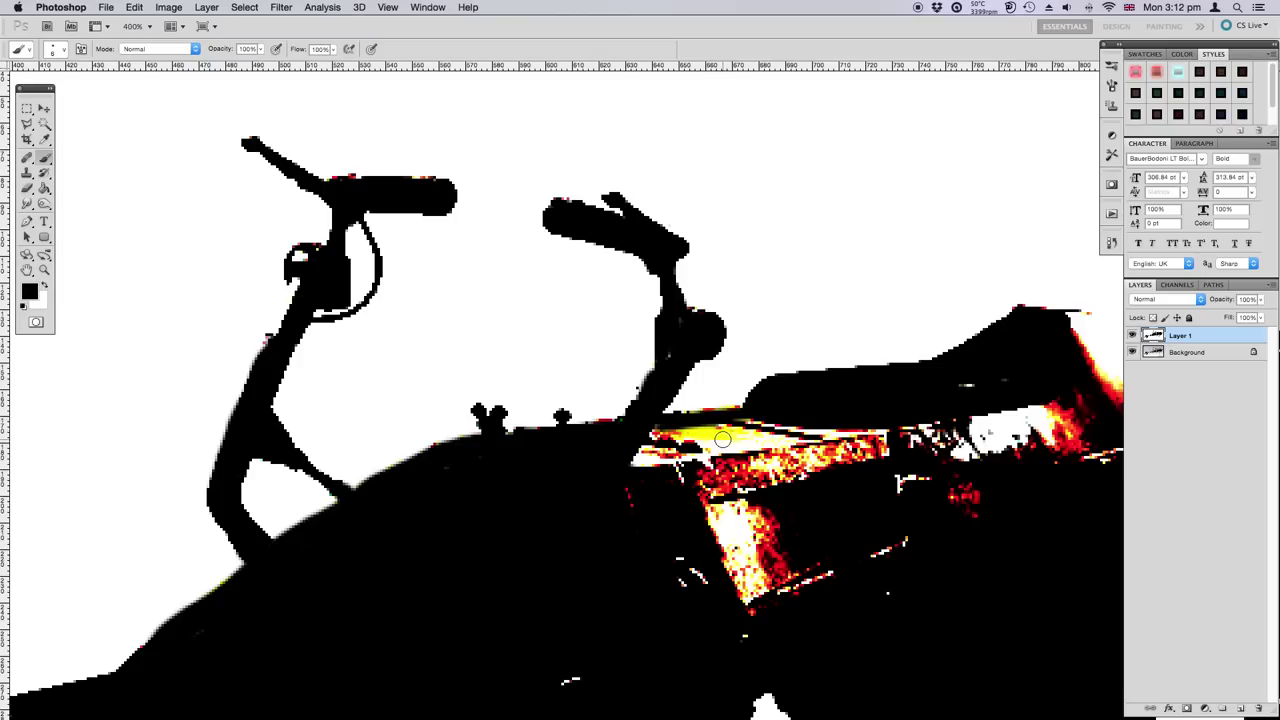
mouse_move(645, 440)
left_mouse_down()
mouse_move(714, 423)
mouse_move(654, 457)
left_mouse_up()
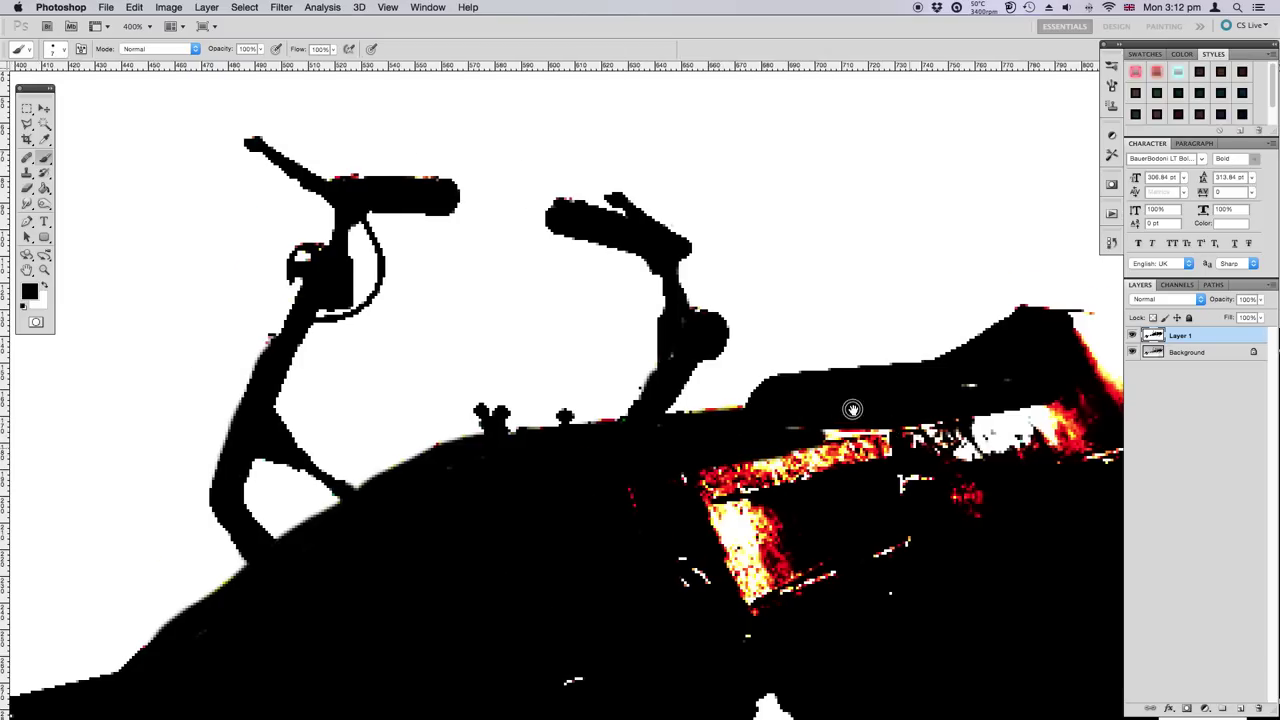
Paint the orange strip, bright orange patch and nearby white streak below the seat black.
left_click_drag(851, 408, 796, 397)
left_click_drag(657, 405, 732, 396)
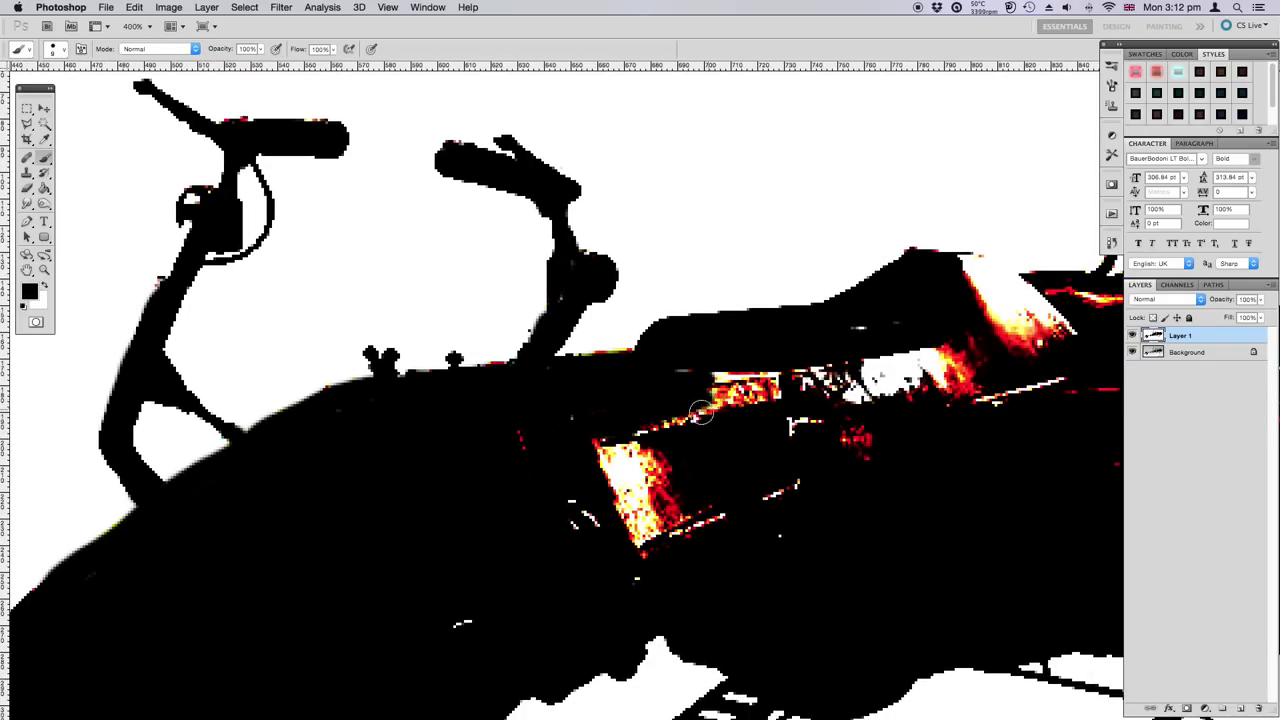
key("bracketright")
key("bracketright")
mouse_move(614, 429)
left_mouse_down()
mouse_move(614, 480)
mouse_move(534, 474)
mouse_move(509, 589)
mouse_move(754, 514)
mouse_move(874, 420)
mouse_move(709, 386)
mouse_move(943, 391)
mouse_move(880, 382)
mouse_move(626, 399)
left_mouse_up()
left_click_drag(891, 457, 809, 391)
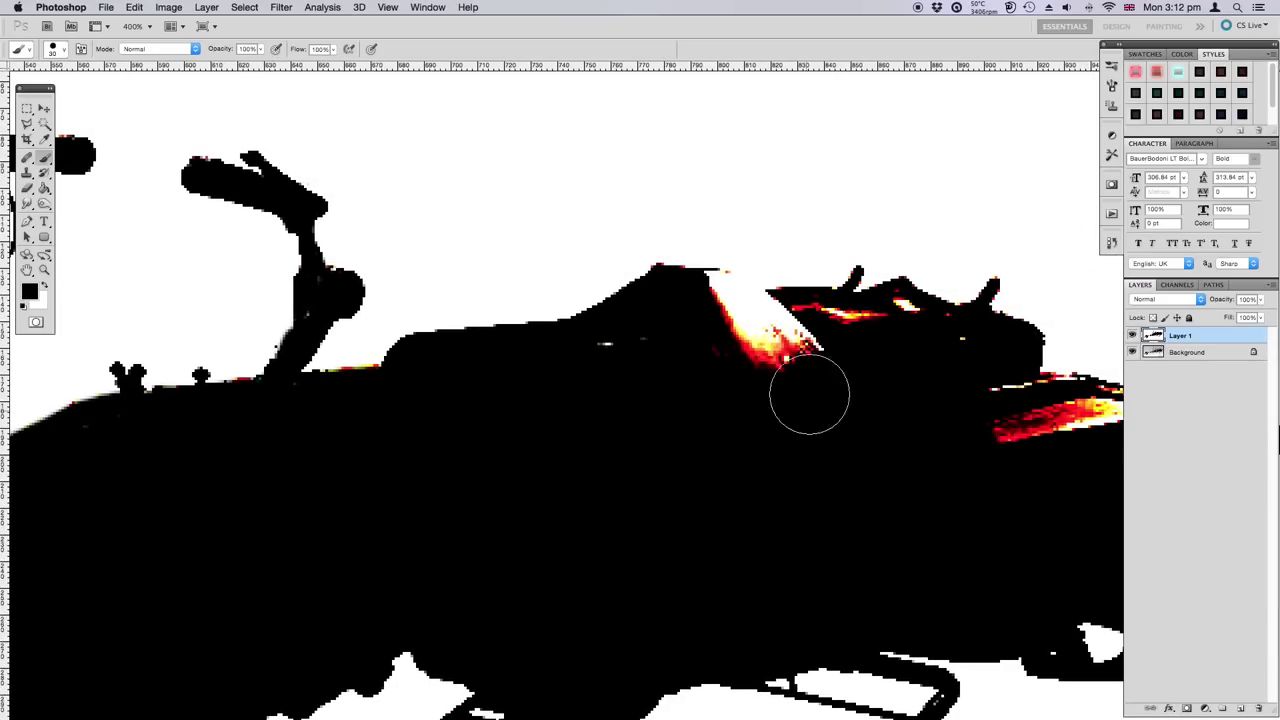
Blacken the white-orange streak near the seat, compare with the rendered bike, and choose the Pen tool.
key("bracketleft")
key("bracketleft")
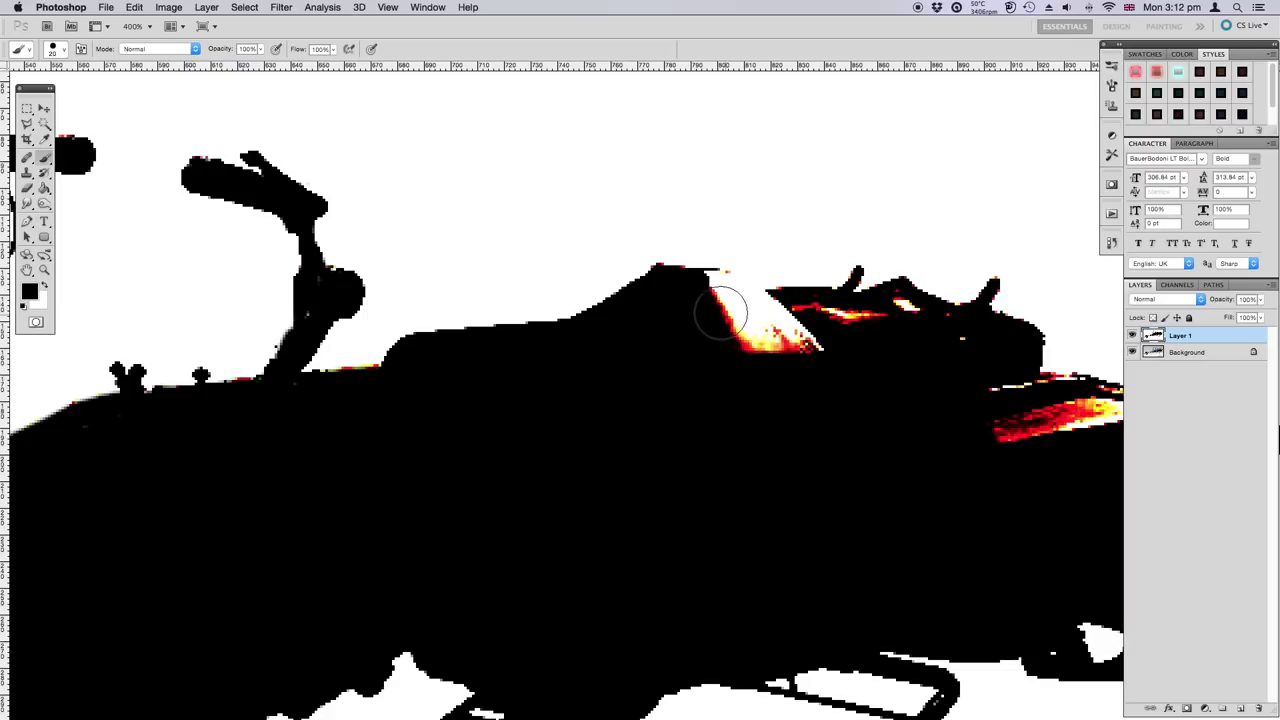
mouse_move(699, 283)
left_mouse_down()
mouse_move(720, 283)
mouse_move(697, 329)
mouse_move(757, 343)
mouse_move(757, 320)
mouse_move(757, 331)
left_mouse_up()
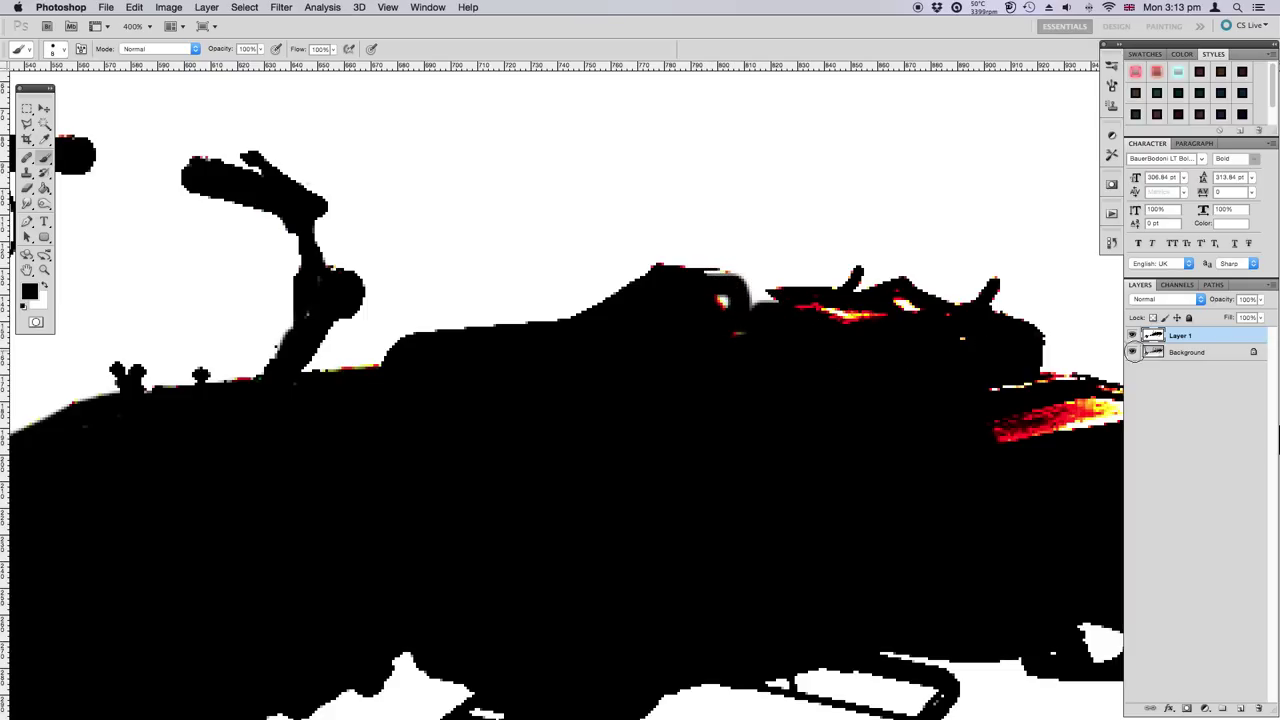
left_click(1133, 336)
left_click(1133, 336)
left_click(29, 226)
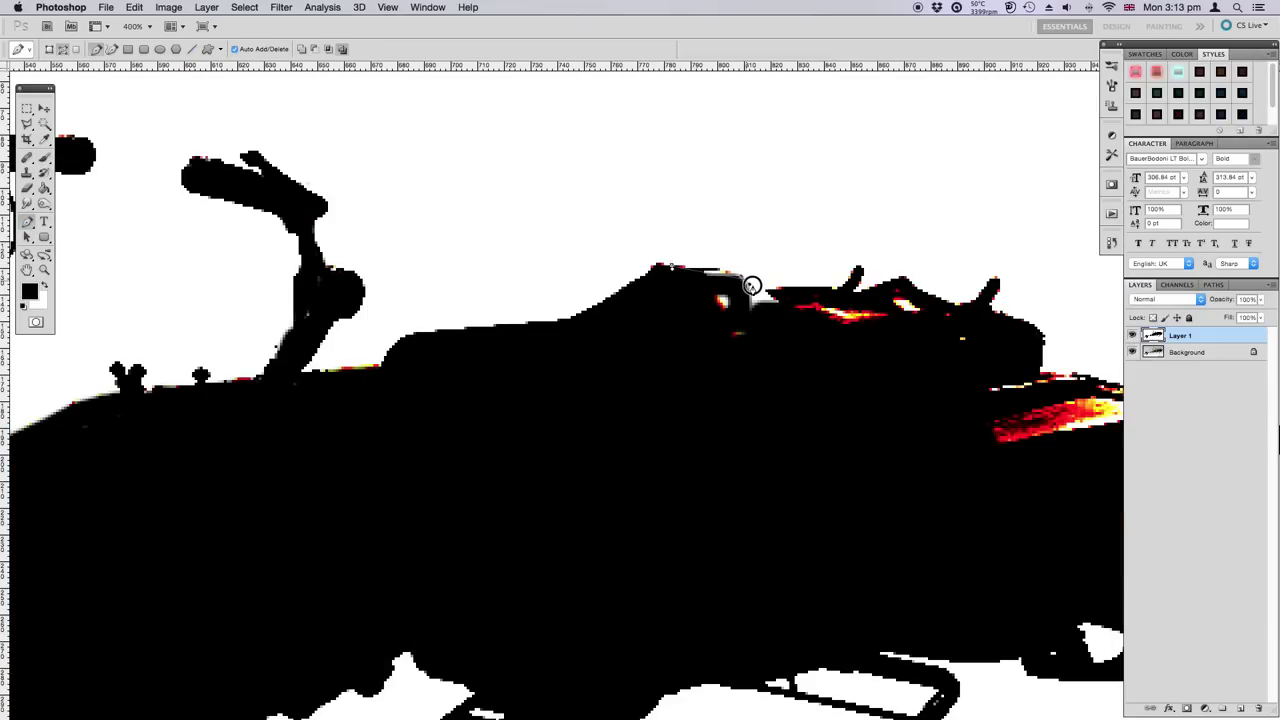
Trace a Pen path along the seat's rear curve and turn it into a 1-pixel feathered selection.
key("super+z")
left_click(1131, 336)
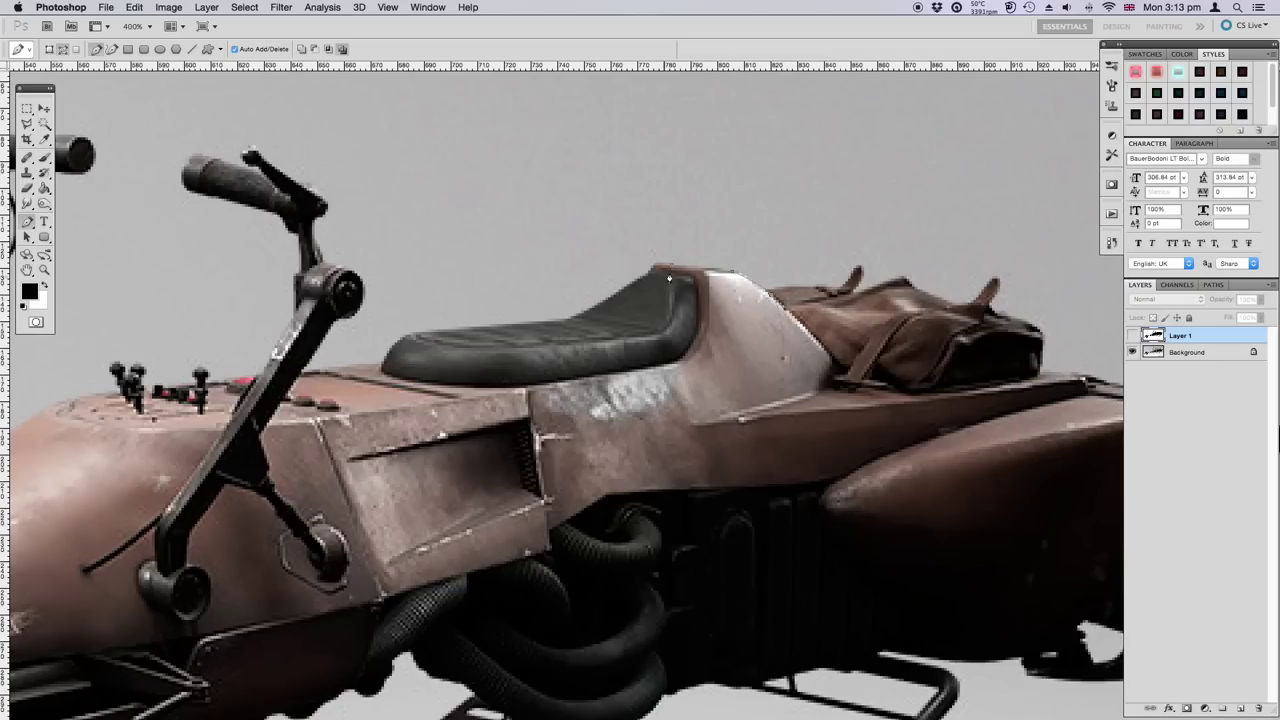
left_click_drag(672, 264, 697, 239)
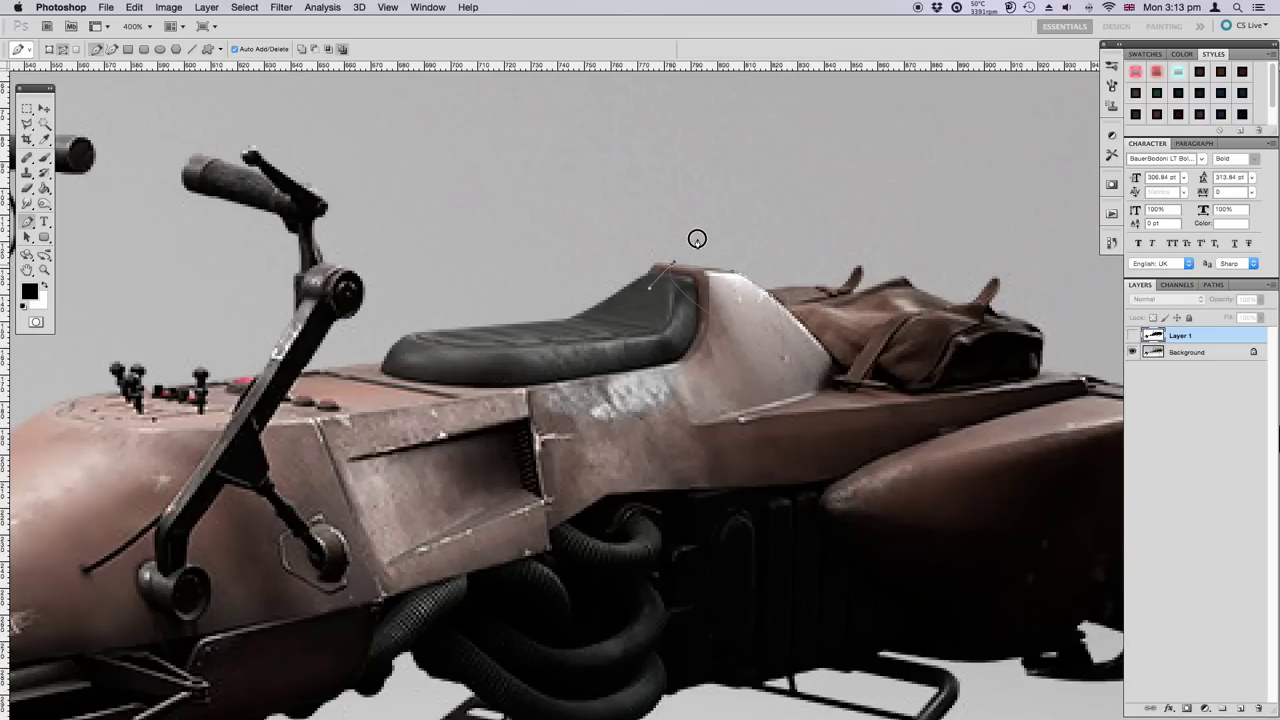
right_click(762, 288)
left_click(815, 343)
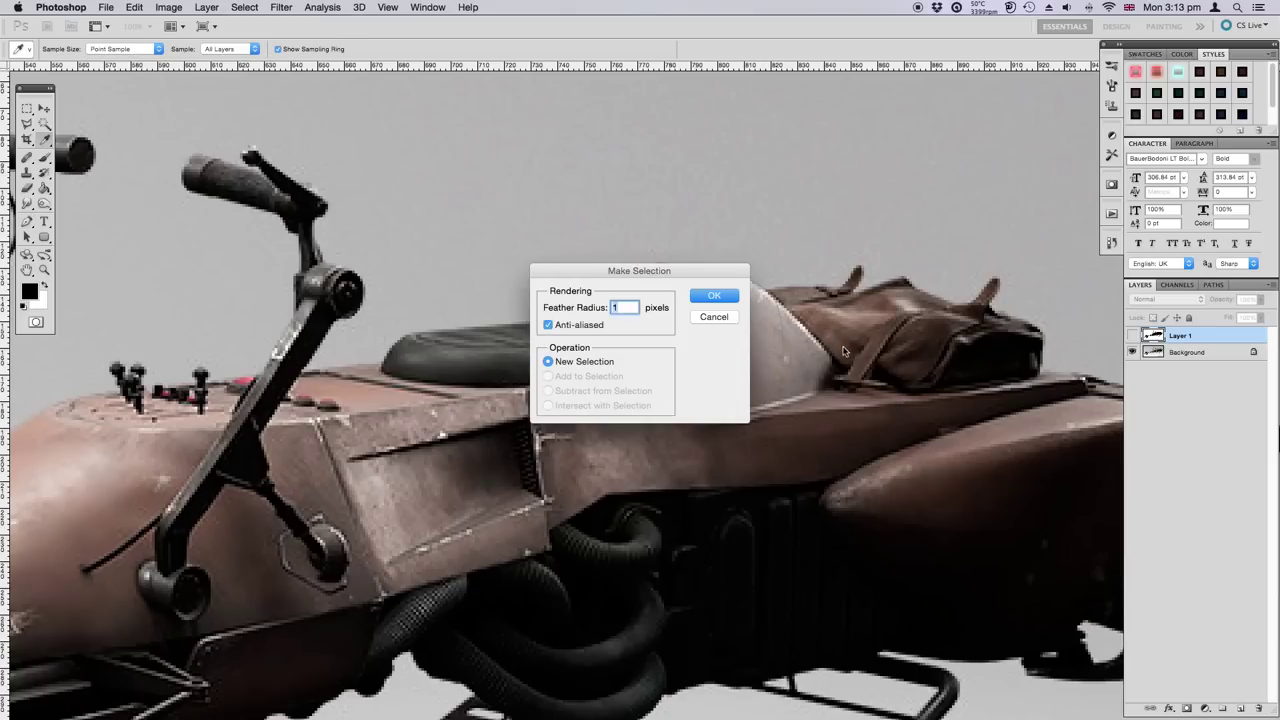
left_click(725, 302)
left_click(1133, 336)
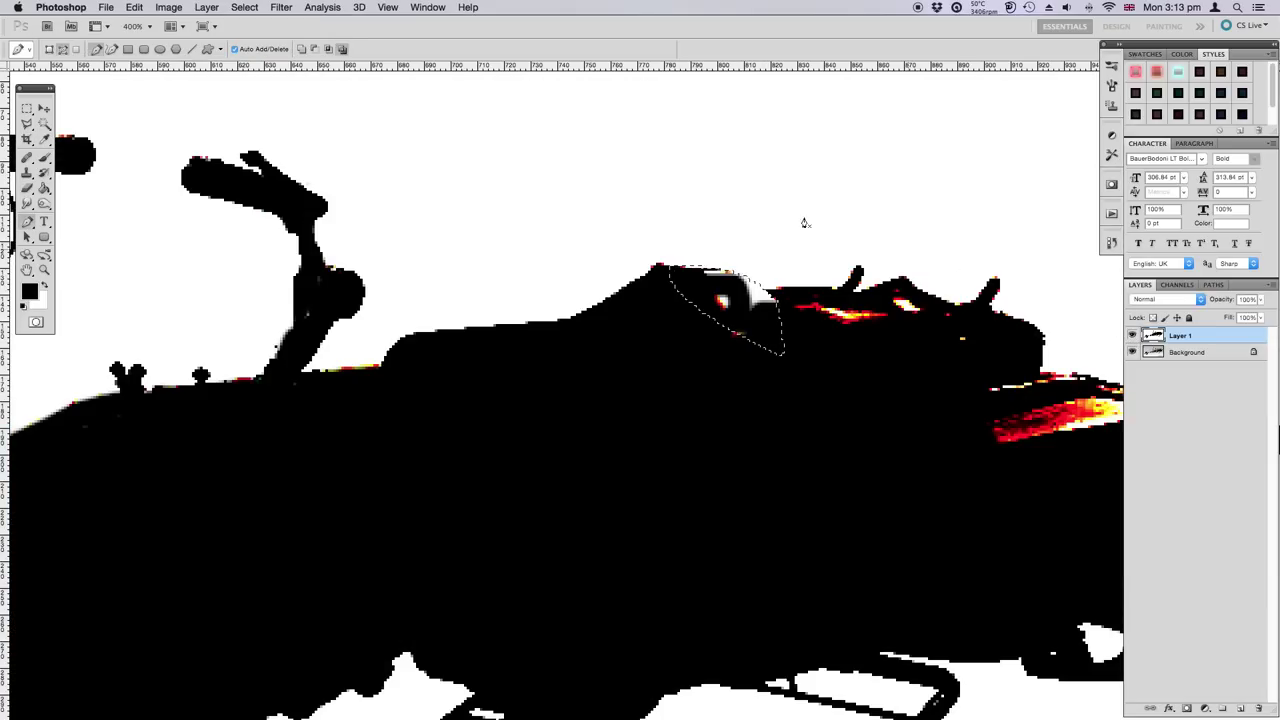
left_click(44, 156)
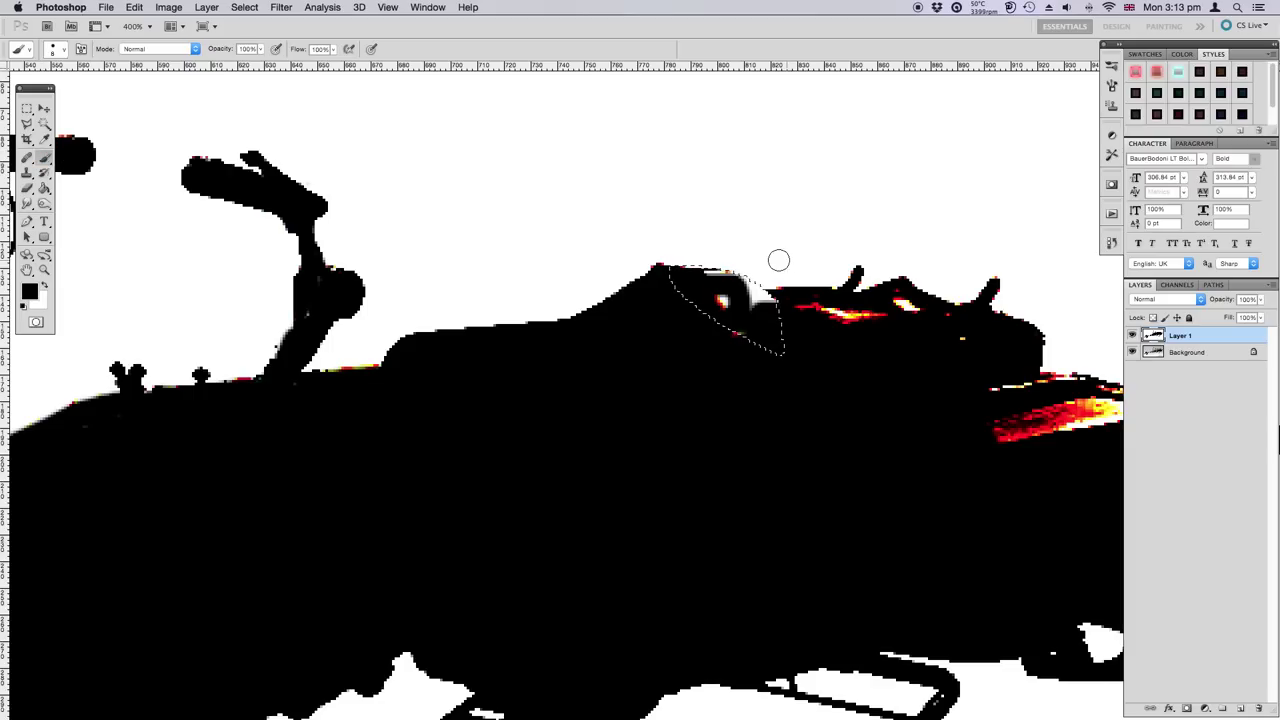
Fill the selected seat gap black, deselect, and paint out the red-yellow rear ridge highlights.
left_click_drag(713, 267, 729, 343)
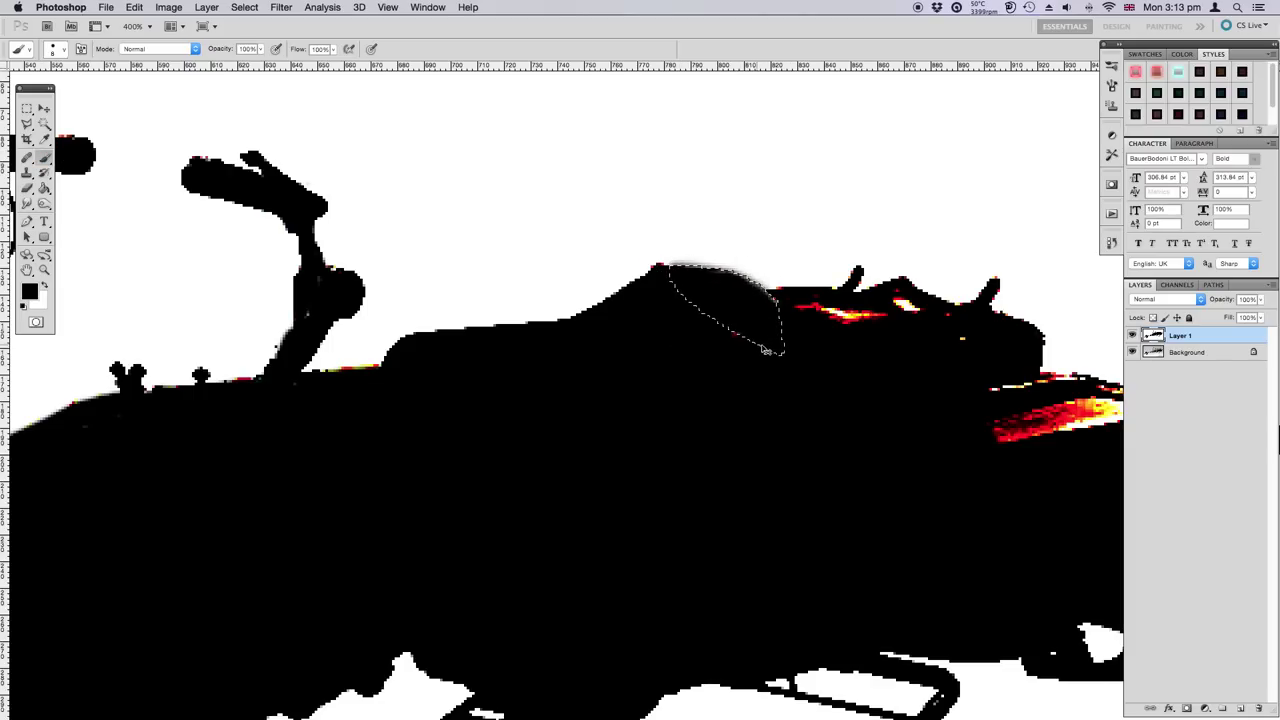
key("ctrl+d")
mouse_move(790, 310)
left_mouse_down()
mouse_move(829, 300)
mouse_move(886, 311)
mouse_move(891, 300)
mouse_move(934, 335)
mouse_move(817, 271)
left_mouse_up()
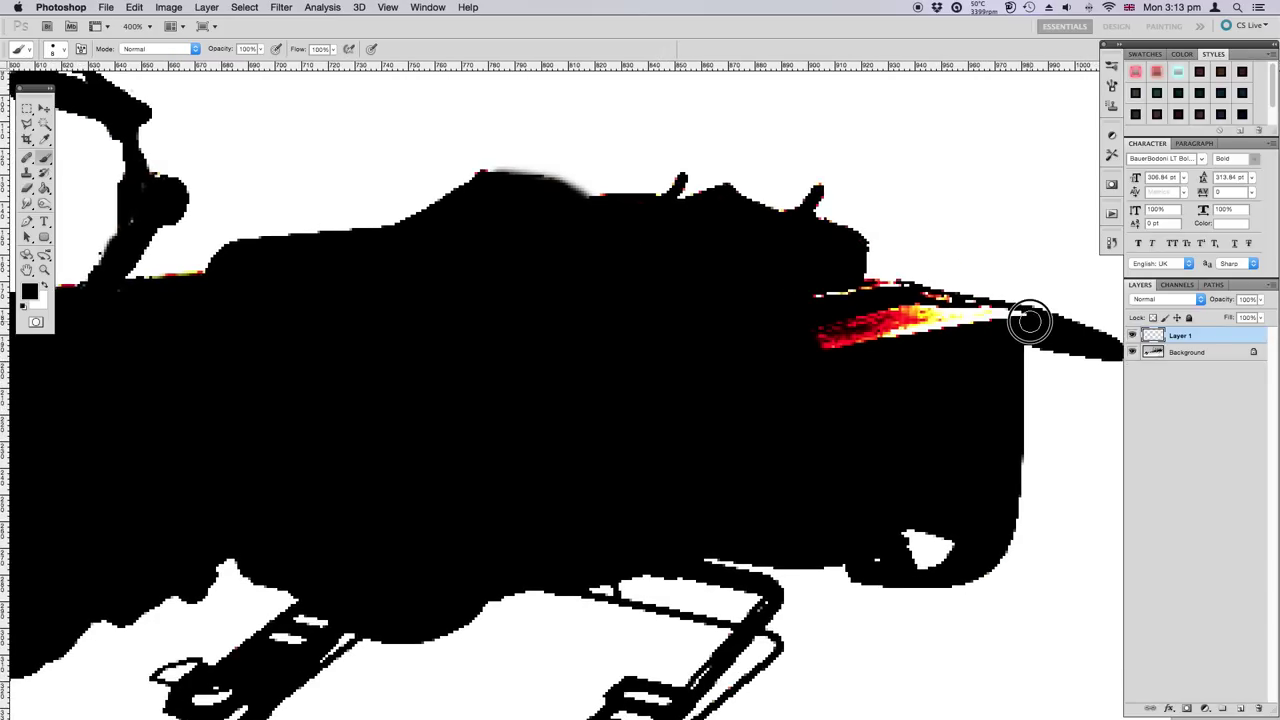
mouse_move(1029, 320)
left_mouse_down()
mouse_move(950, 315)
mouse_move(829, 343)
left_mouse_up()
mouse_move(951, 317)
left_mouse_down()
mouse_move(894, 289)
mouse_move(857, 291)
mouse_move(849, 326)
mouse_move(868, 309)
mouse_move(880, 346)
left_mouse_up()
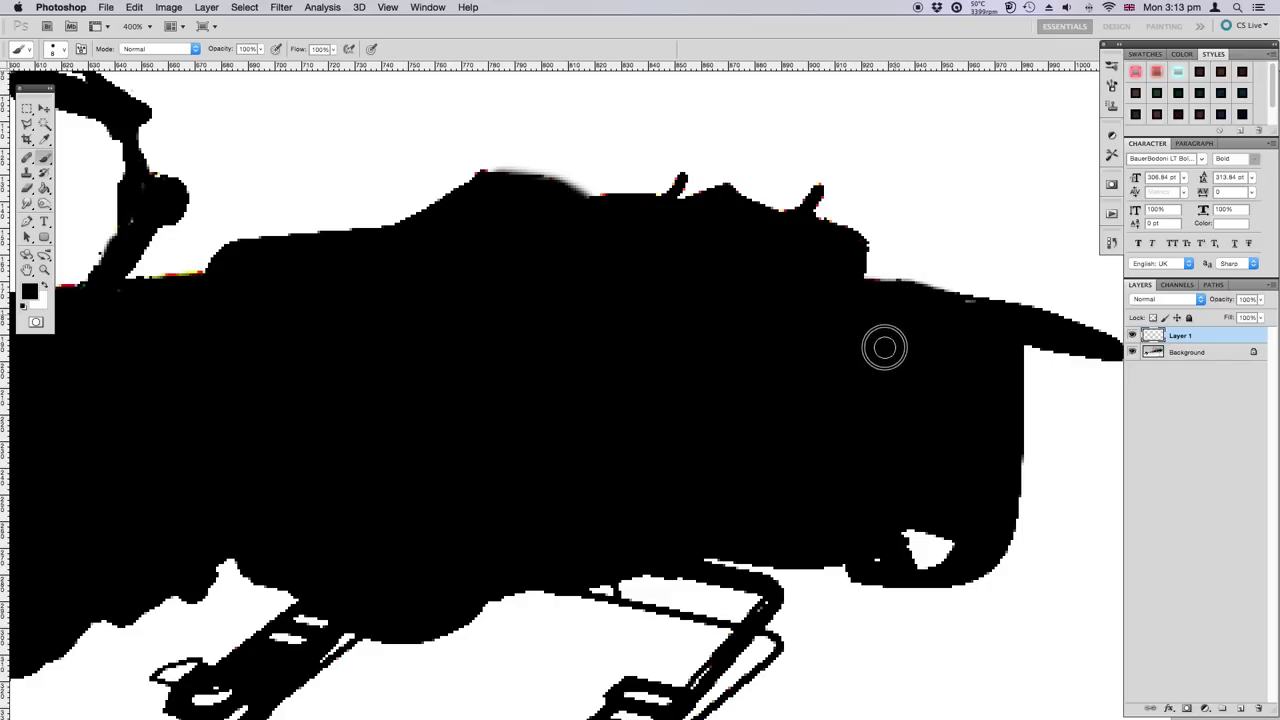
View the whole bike at 100% and load the Red channel as a selection.
key("bracketleft")
key("ctrl+0")
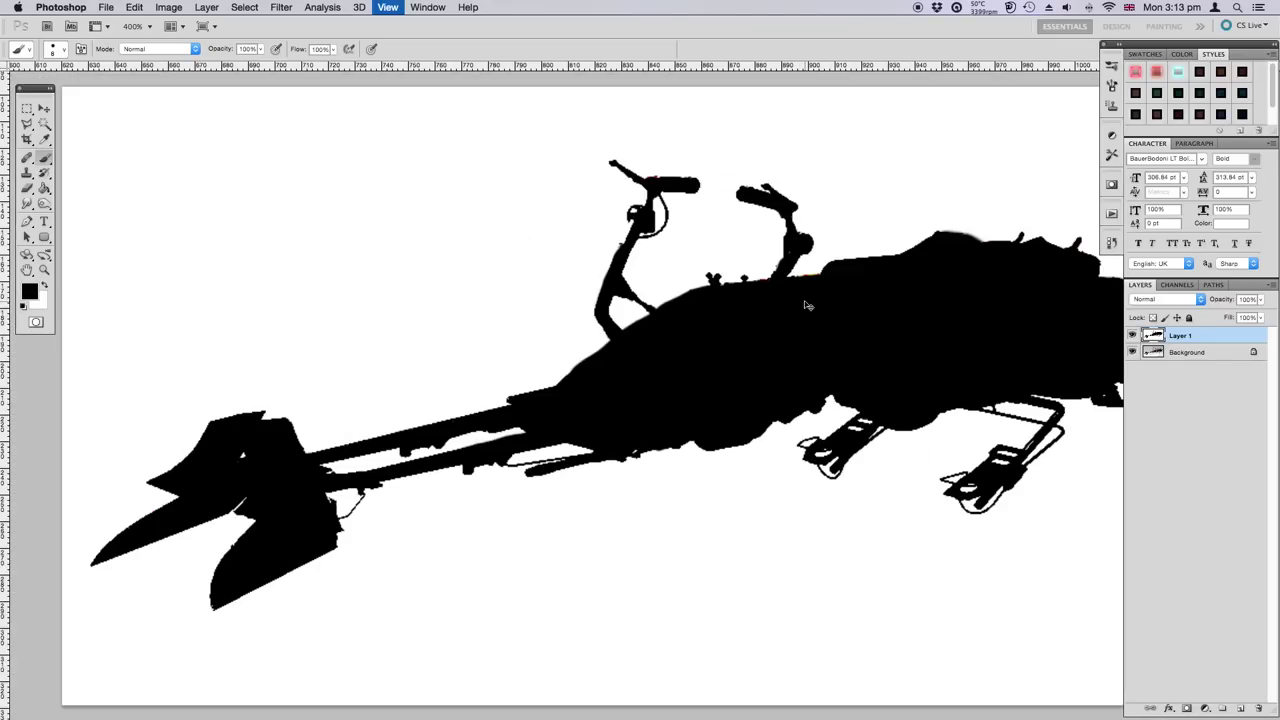
scroll(938, 298, "up", 3)
key("ctrl+1")
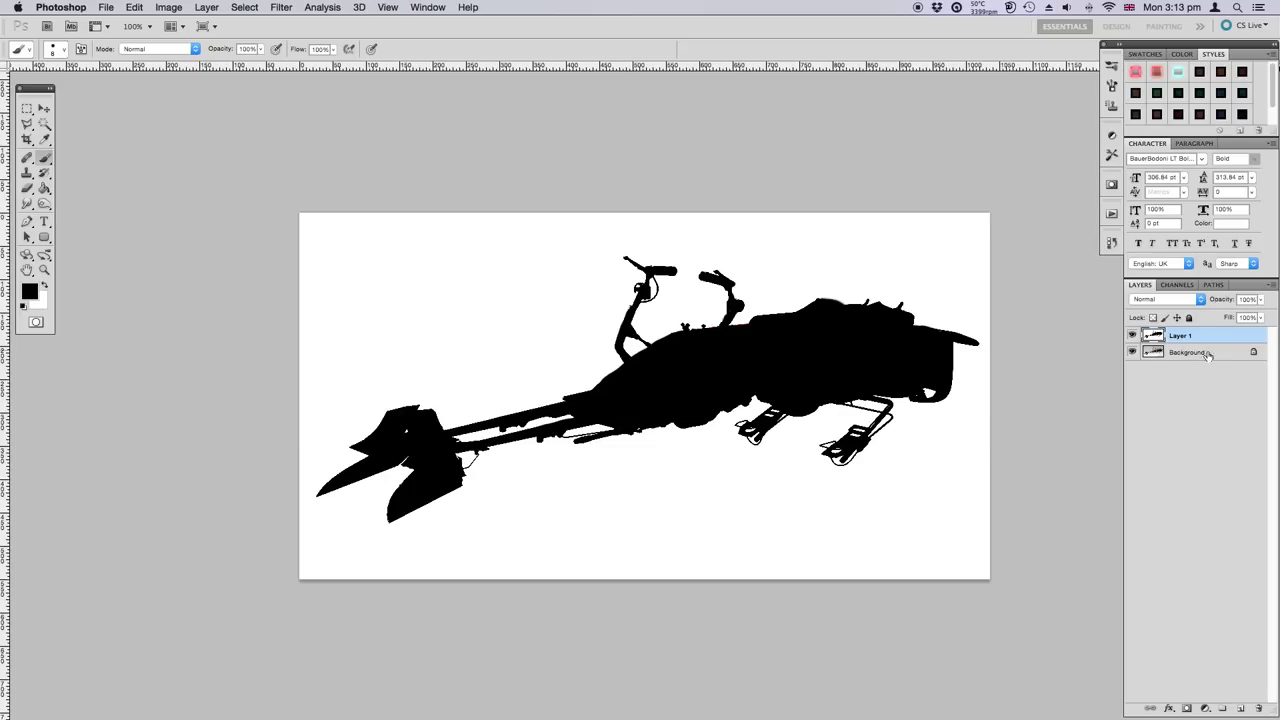
left_click(1177, 286)
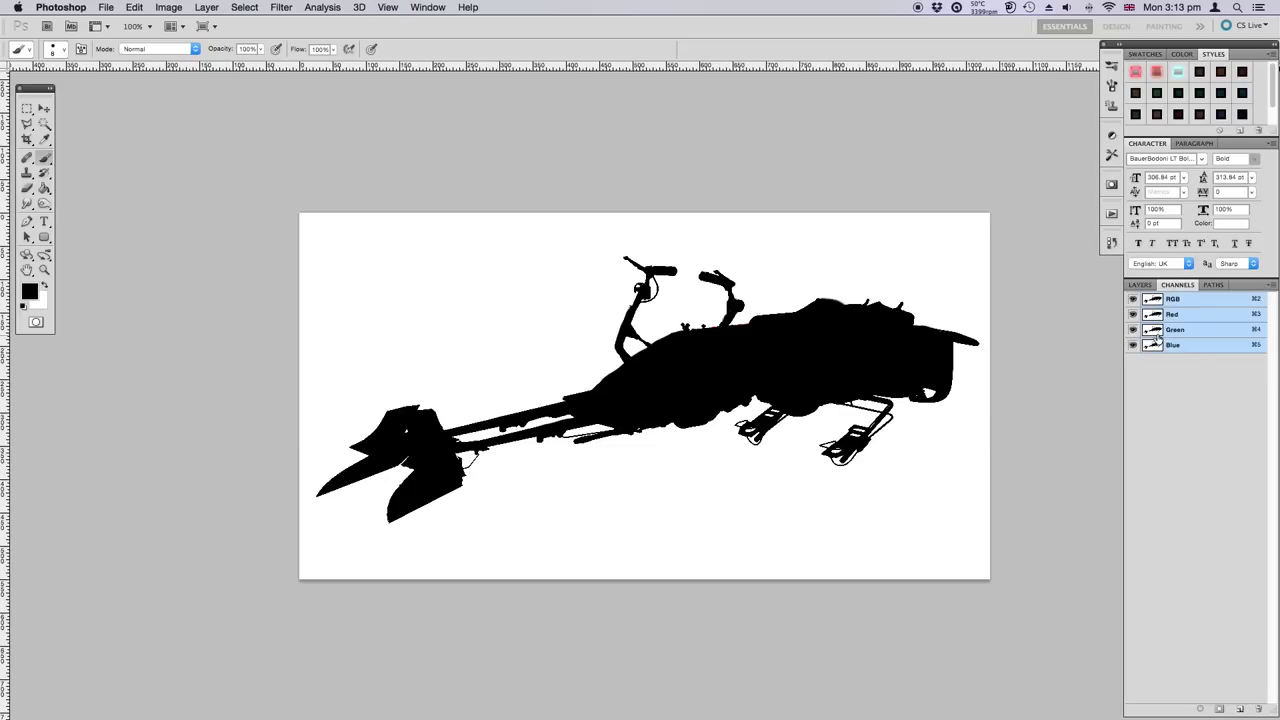
left_click(1153, 313, "ctrl")
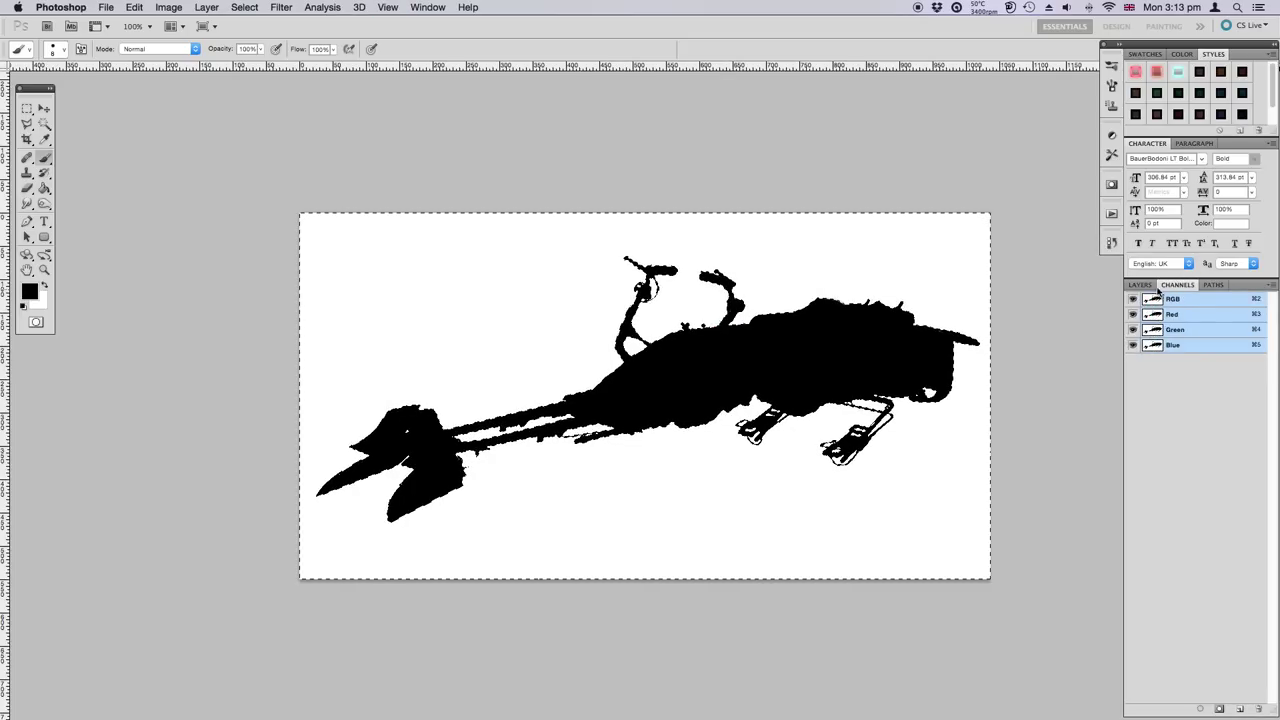
left_click(1142, 286)
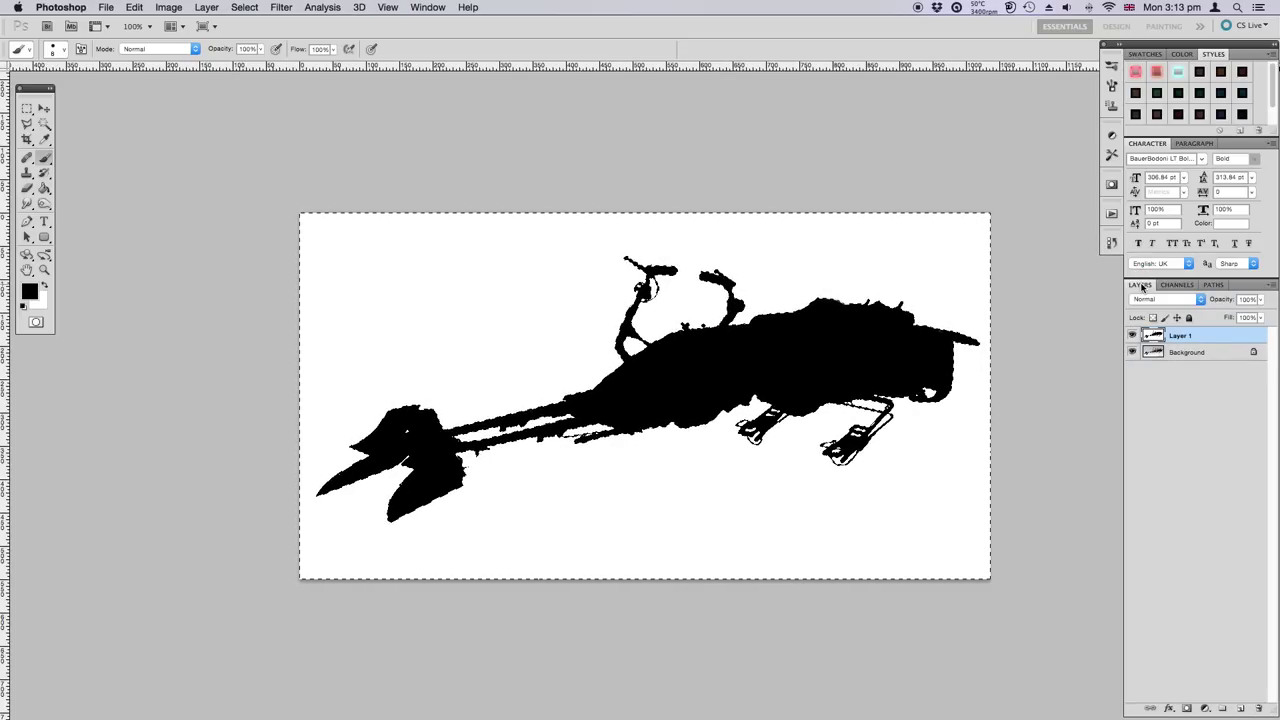
key("ctrl+d")
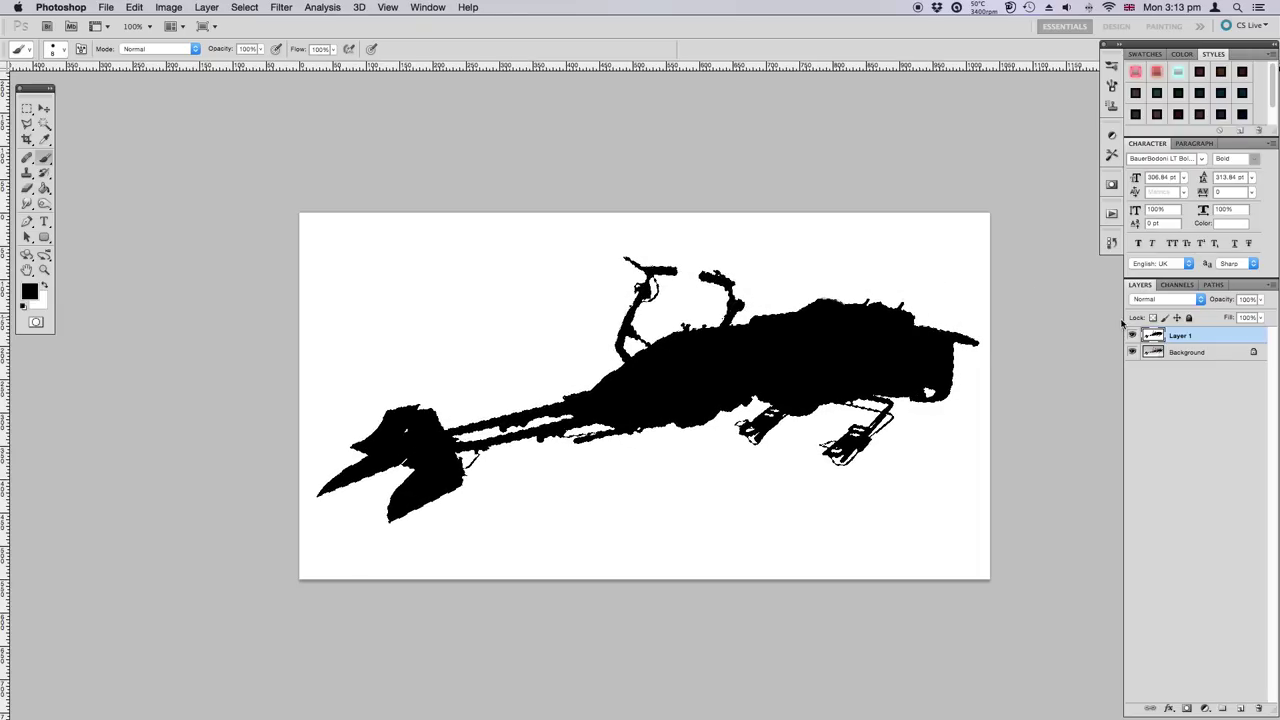
Duplicate the Background layer, mask the copy from the selection, and hide Layer 1 and the original.
left_click(1132, 336)
mouse_move(1185, 352)
left_mouse_down()
mouse_move(1250, 582)
mouse_move(1228, 703)
left_mouse_up()
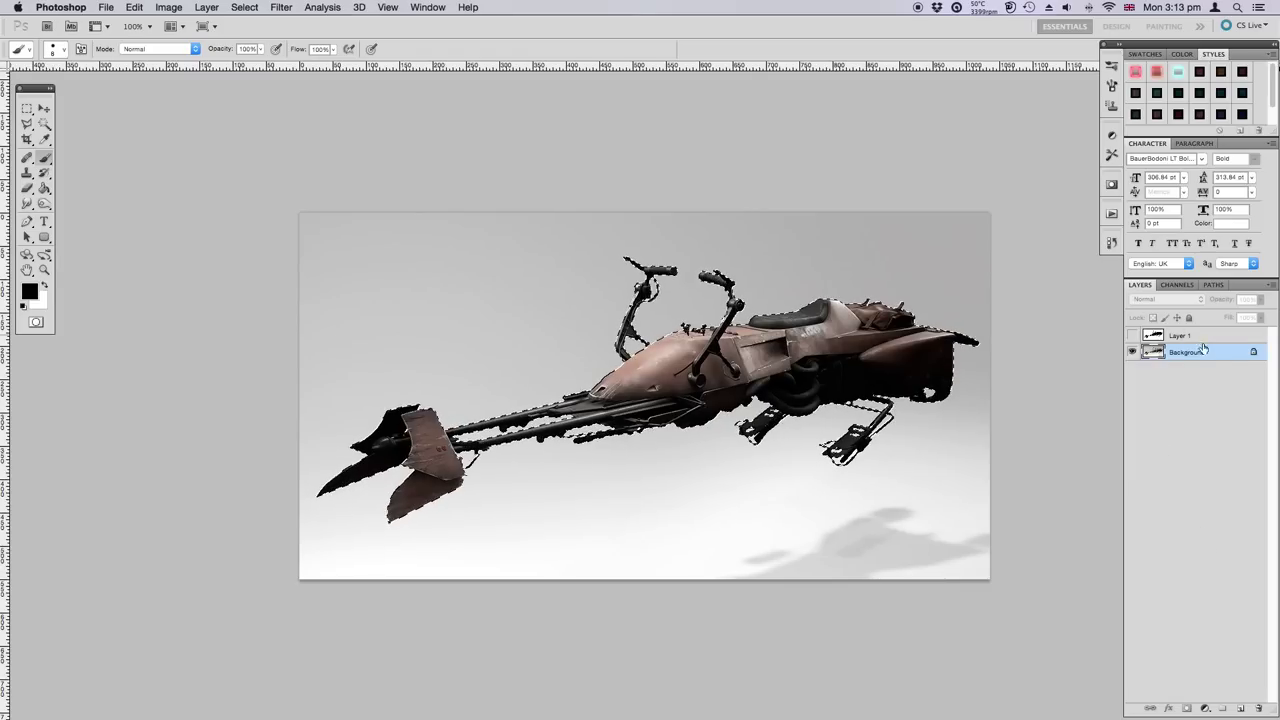
mouse_move(1220, 355)
left_mouse_down()
mouse_move(1250, 685)
mouse_move(1240, 707)
left_mouse_up()
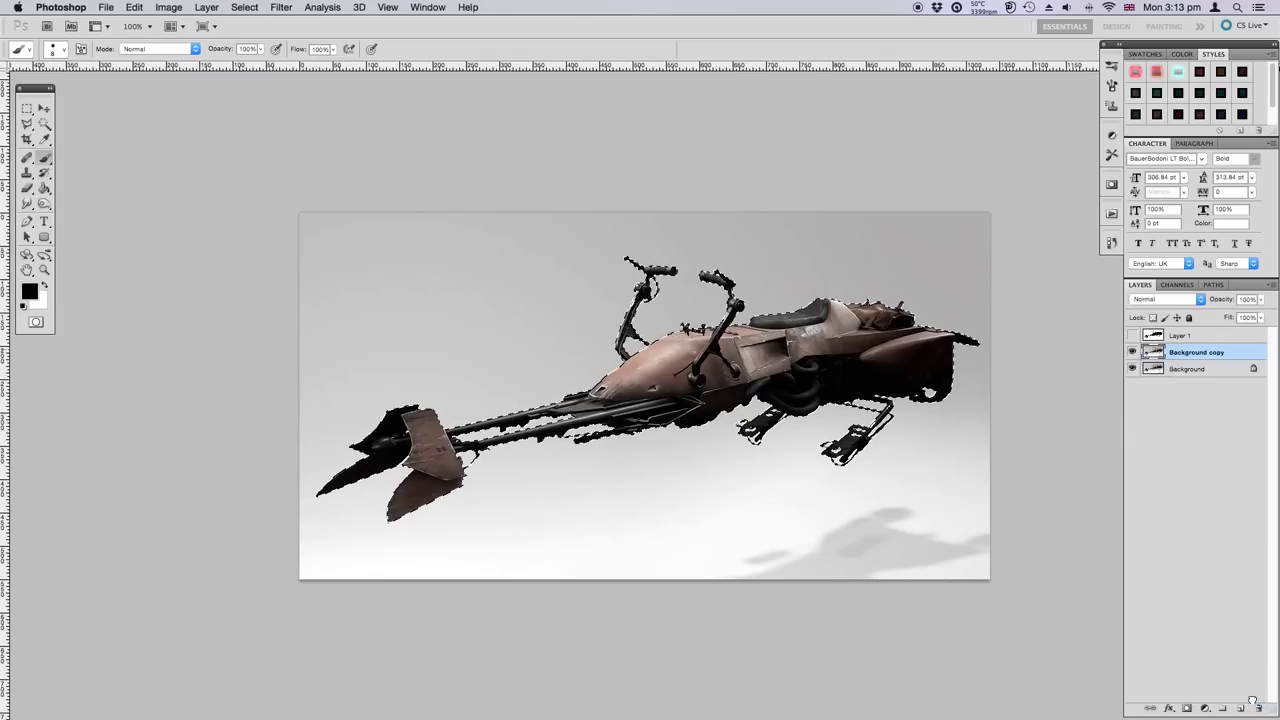
left_click(1187, 707)
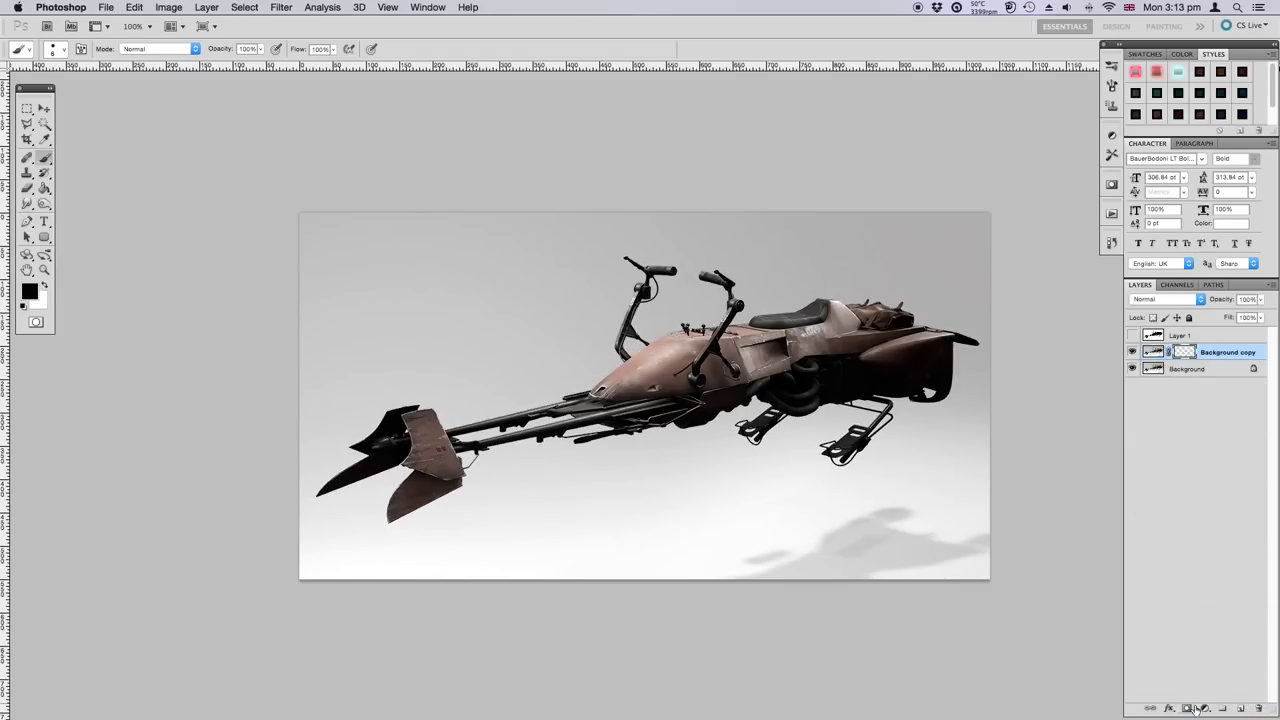
left_click(1133, 368)
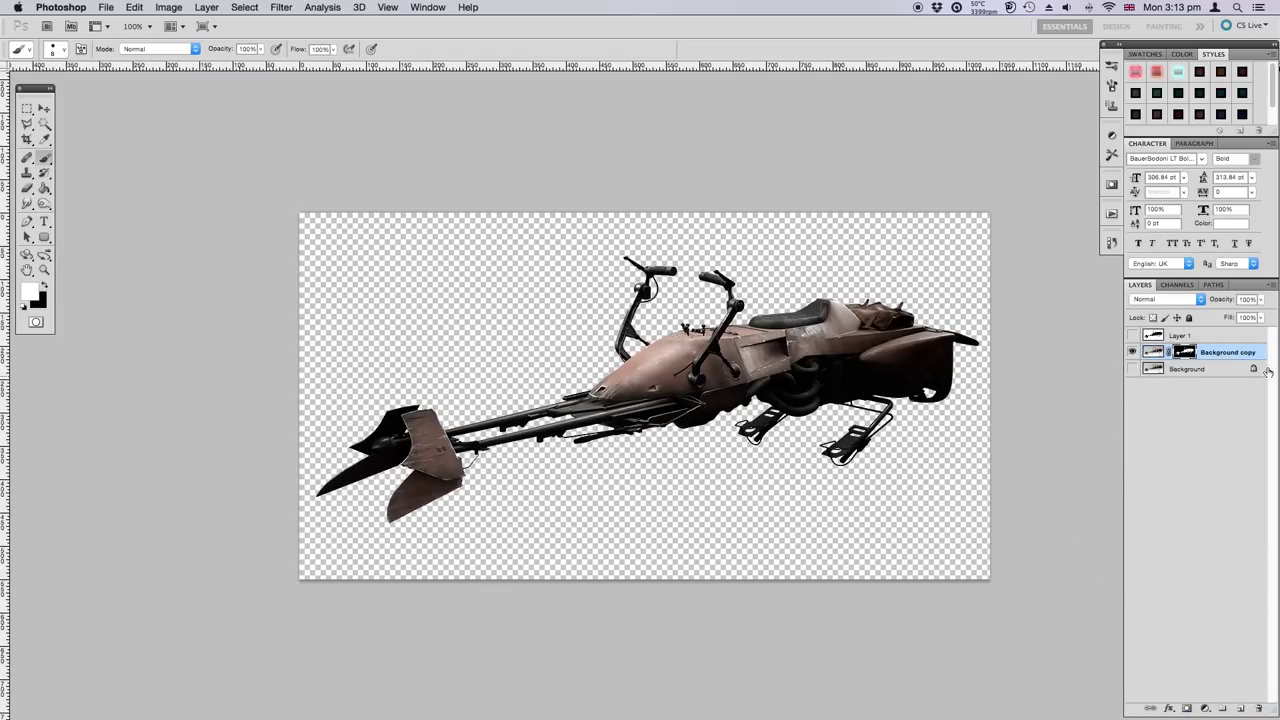
right_click(1212, 352)
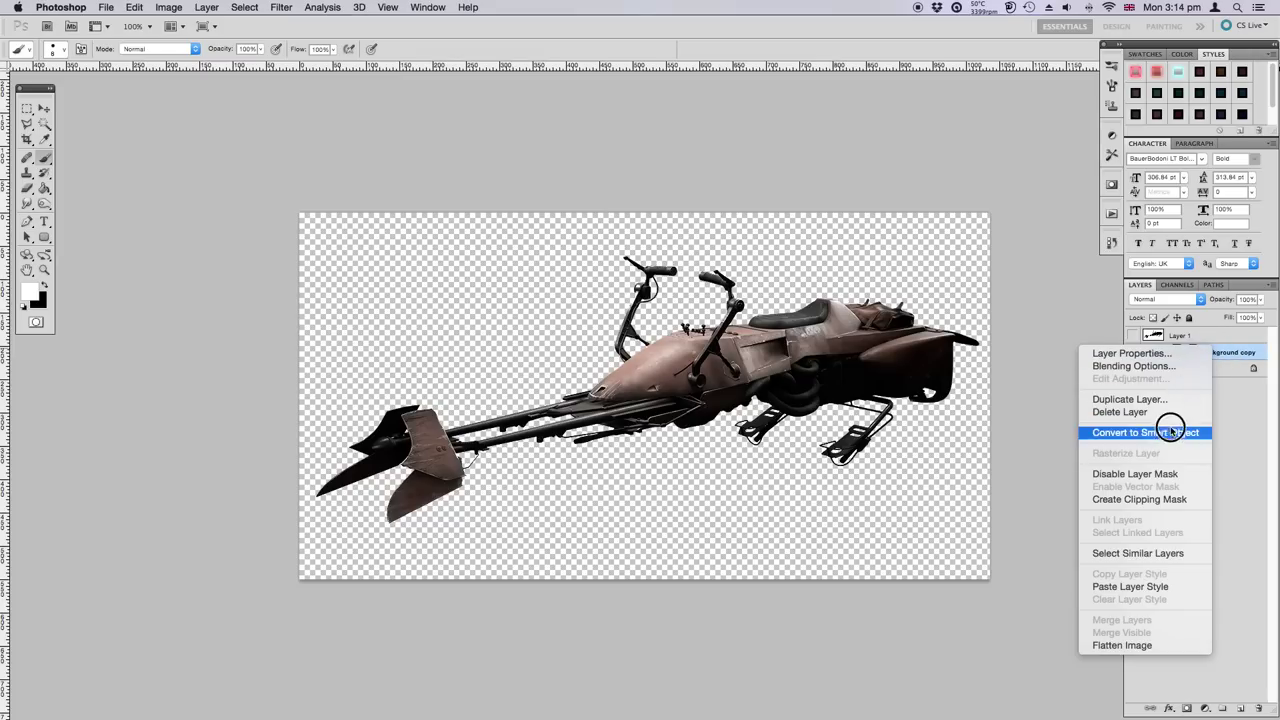
key("Escape")
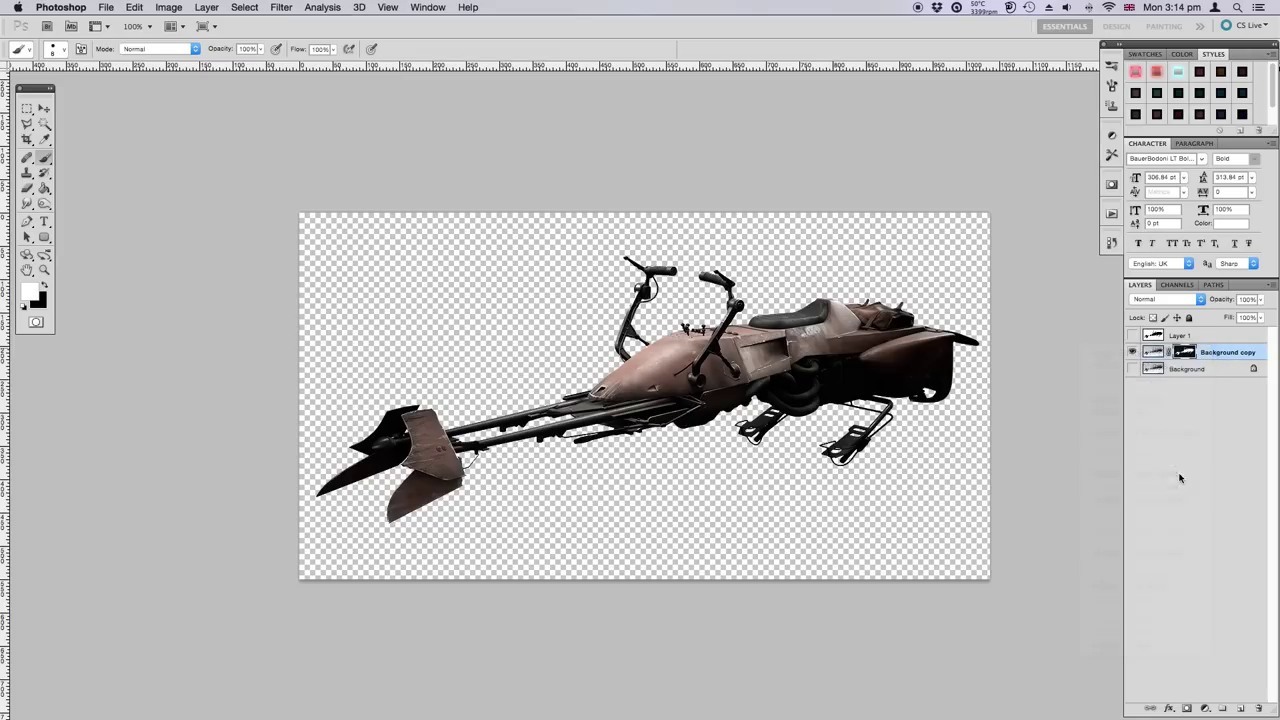
Open Refine Mask on the layer mask and preview it On Black.
right_click(1184, 357)
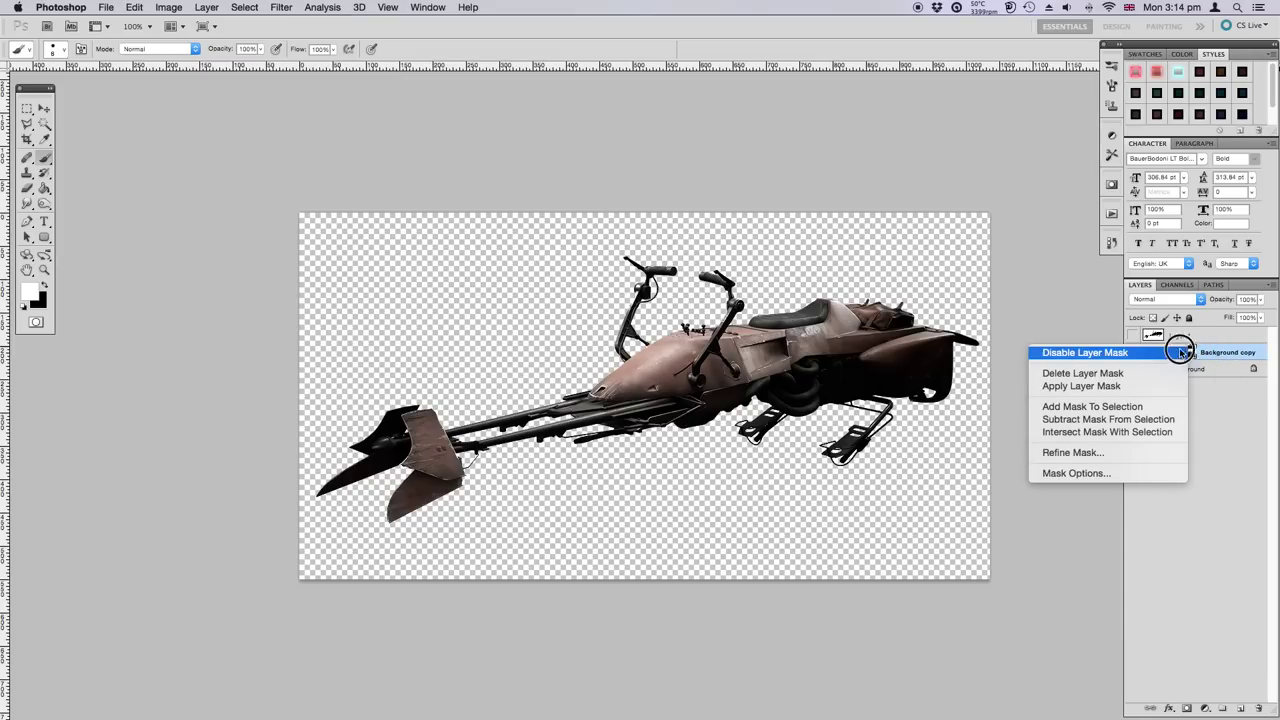
left_click(1126, 452)
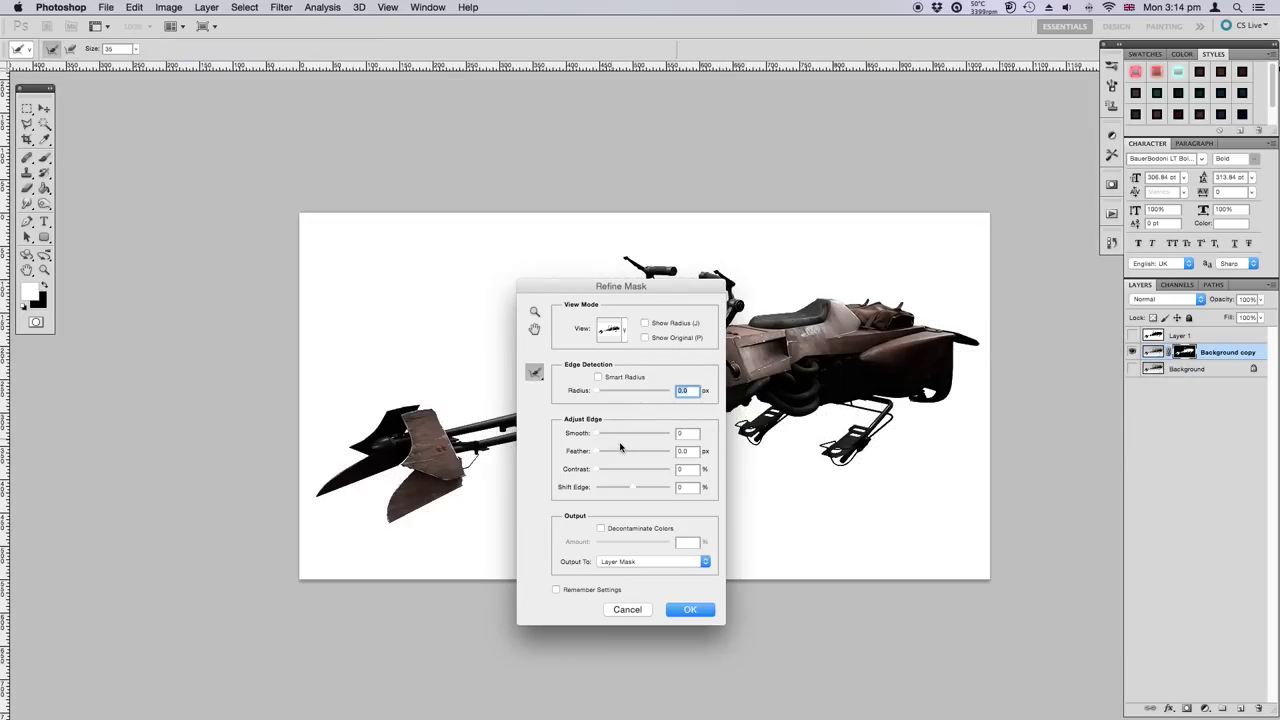
left_click(624, 330)
left_click(606, 418)
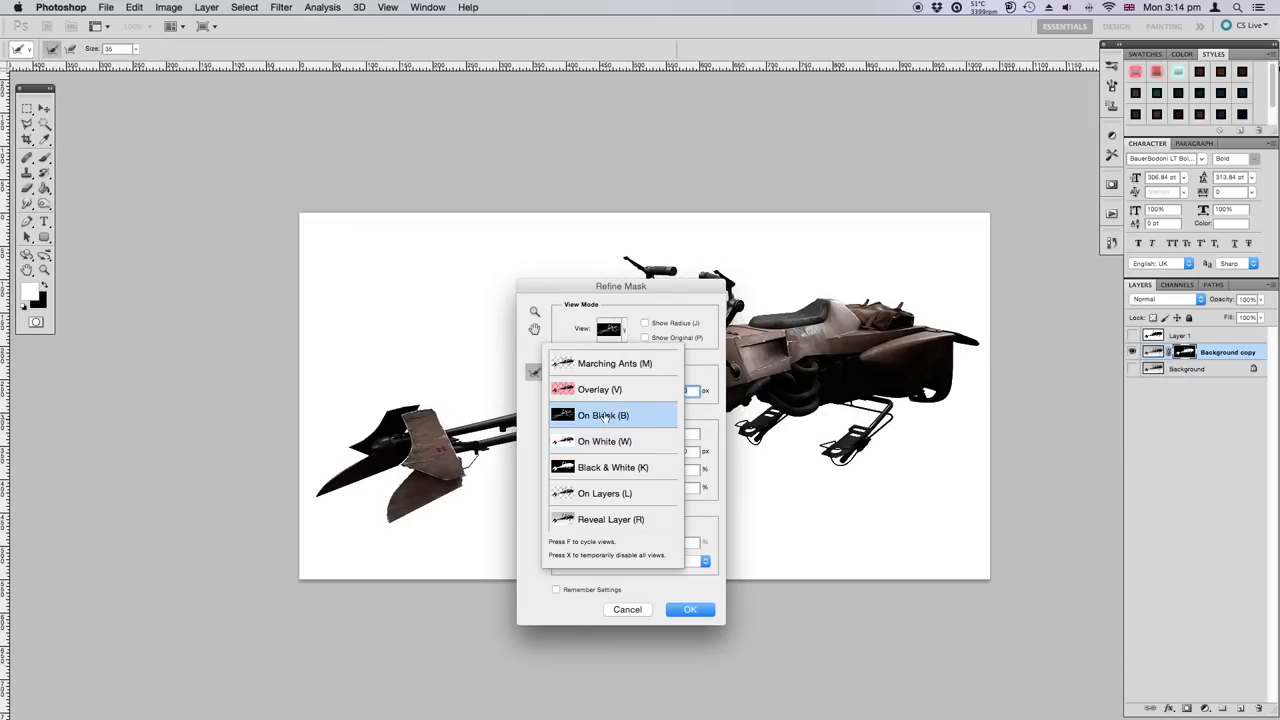
left_click(657, 313)
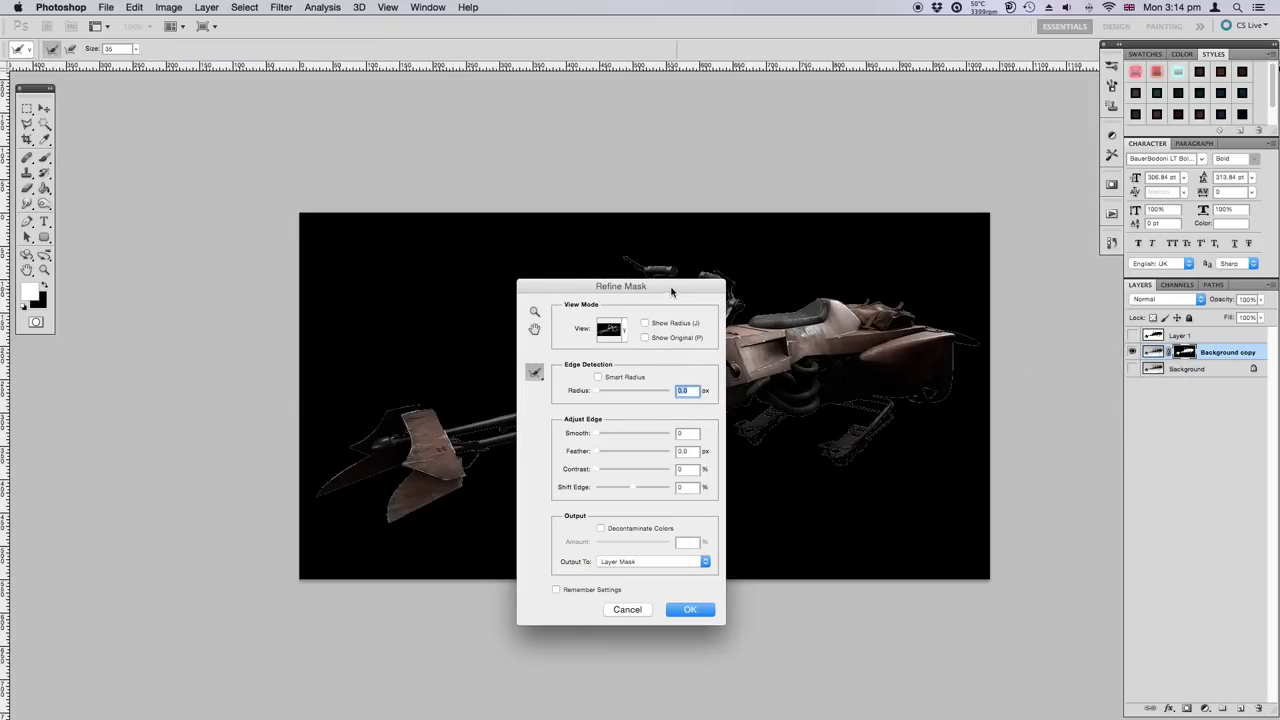
left_click_drag(672, 291, 523, 218)
Set Smooth 4, a slight Feather, Contrast 12% and Shift Edge -22%, then apply.
left_click(451, 366)
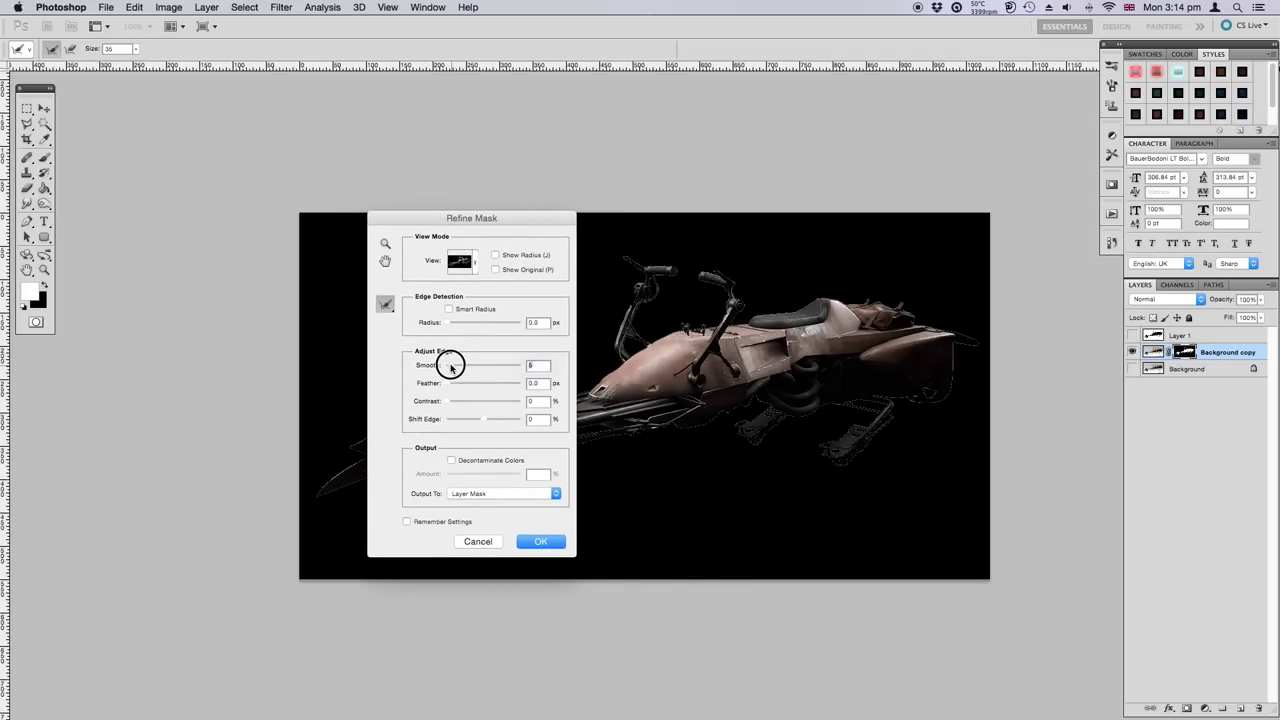
left_click_drag(476, 423, 455, 402)
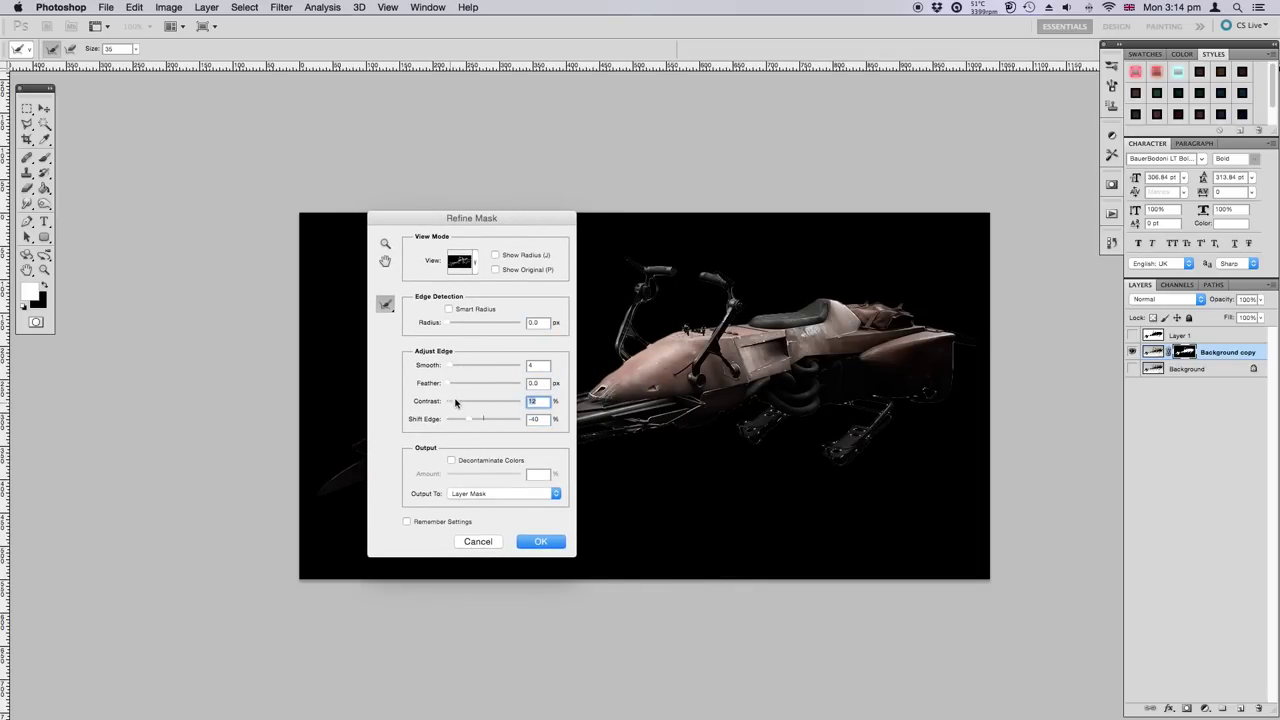
left_click(476, 421)
left_click(447, 366)
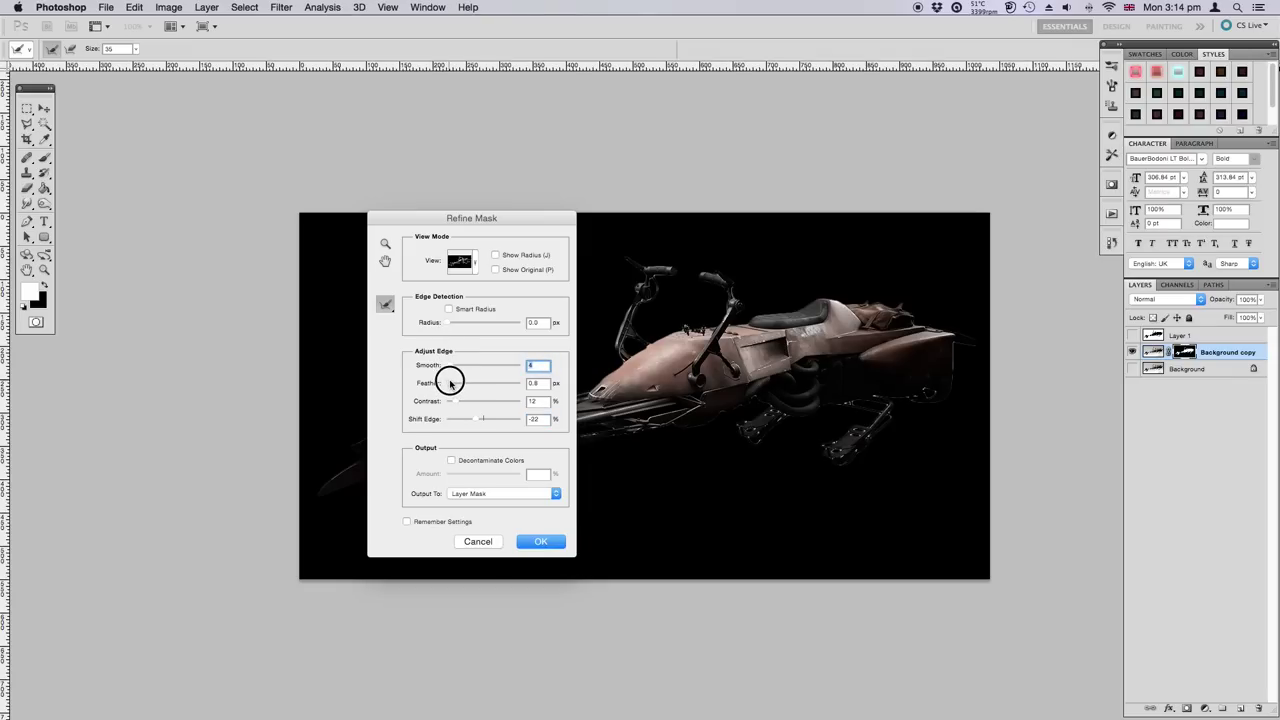
left_click(448, 383)
type("0.5")
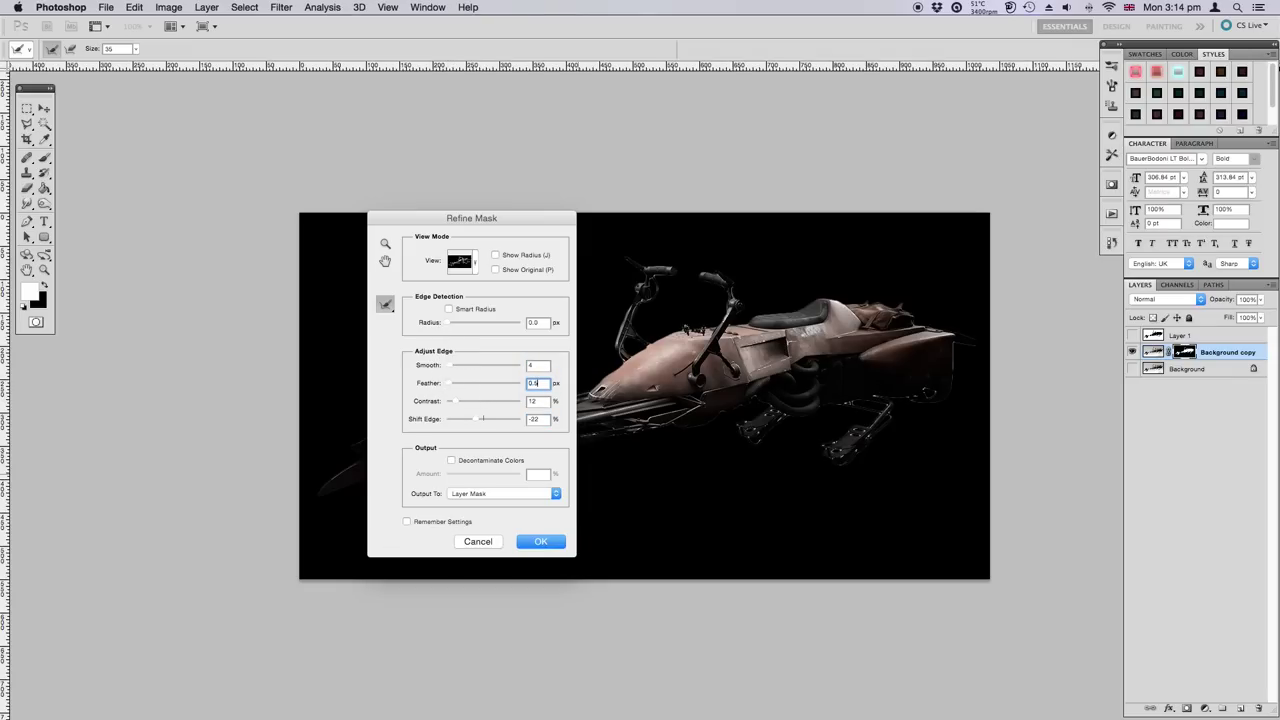
key("Return")
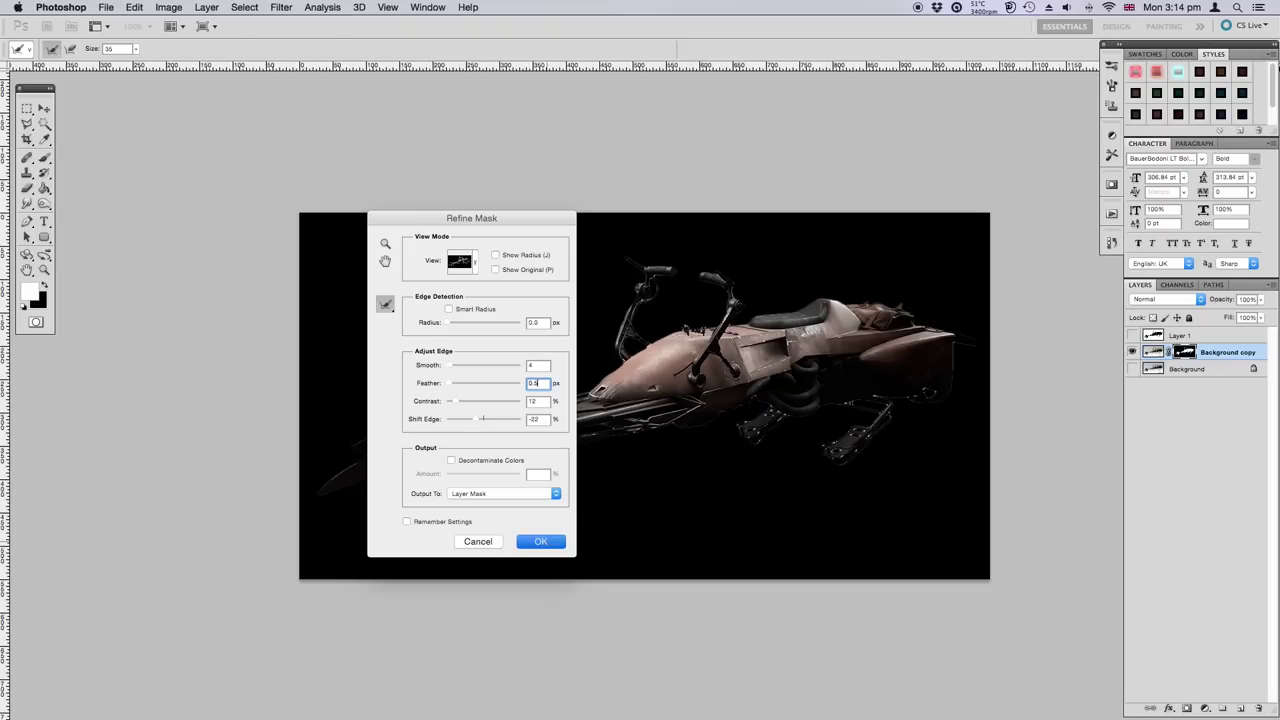